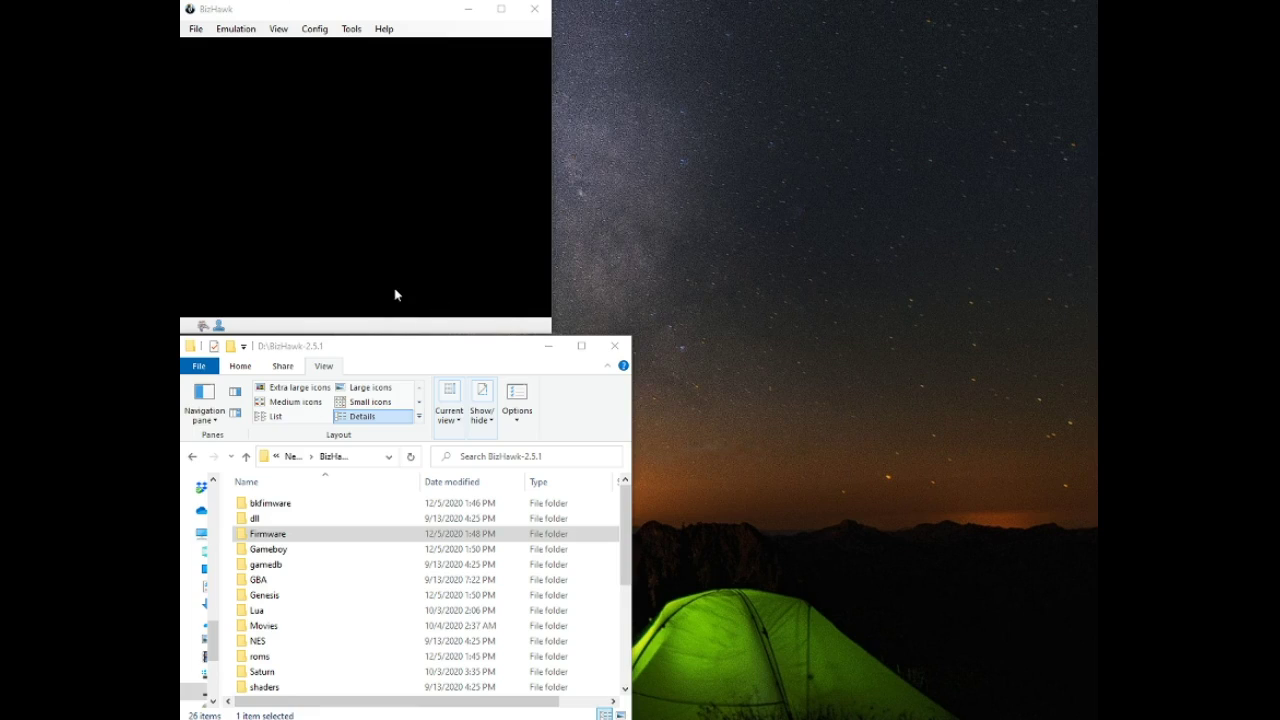
Bring the BizHawk window to the front and open its Config menu.
{"action": "left_click", "coordinate": [313, 17]}
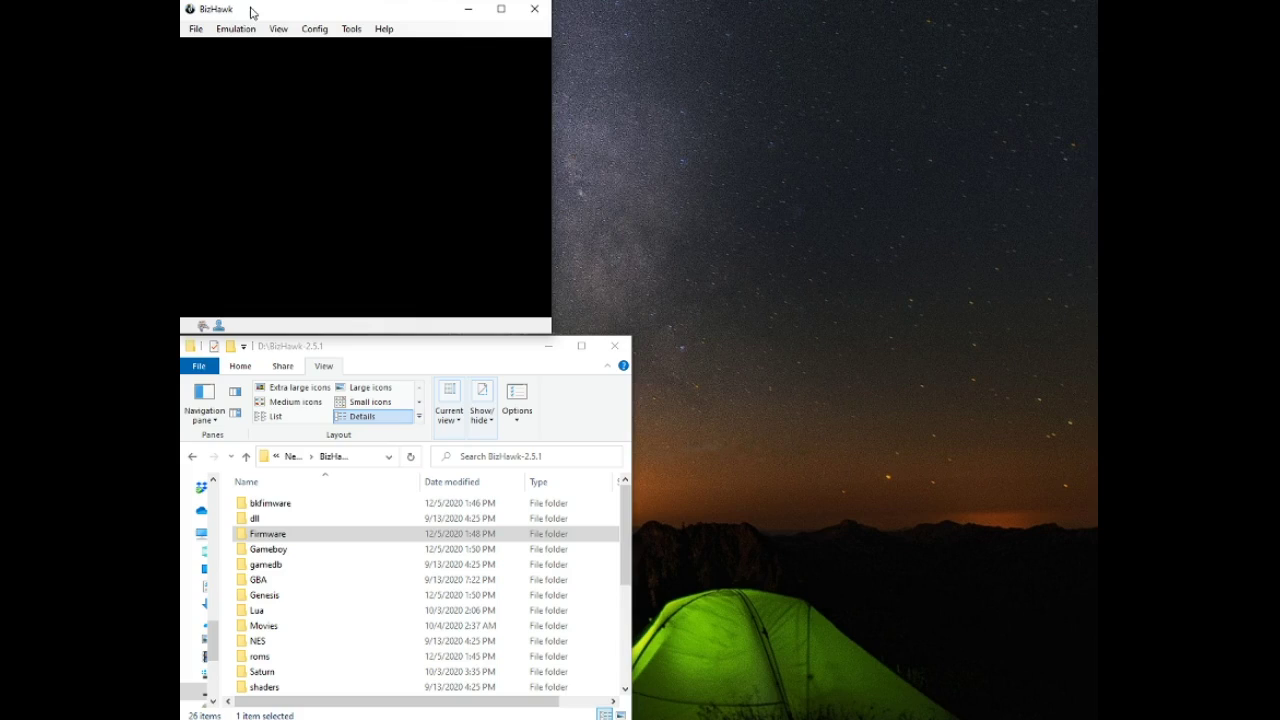
{"action": "left_click", "coordinate": [315, 29]}
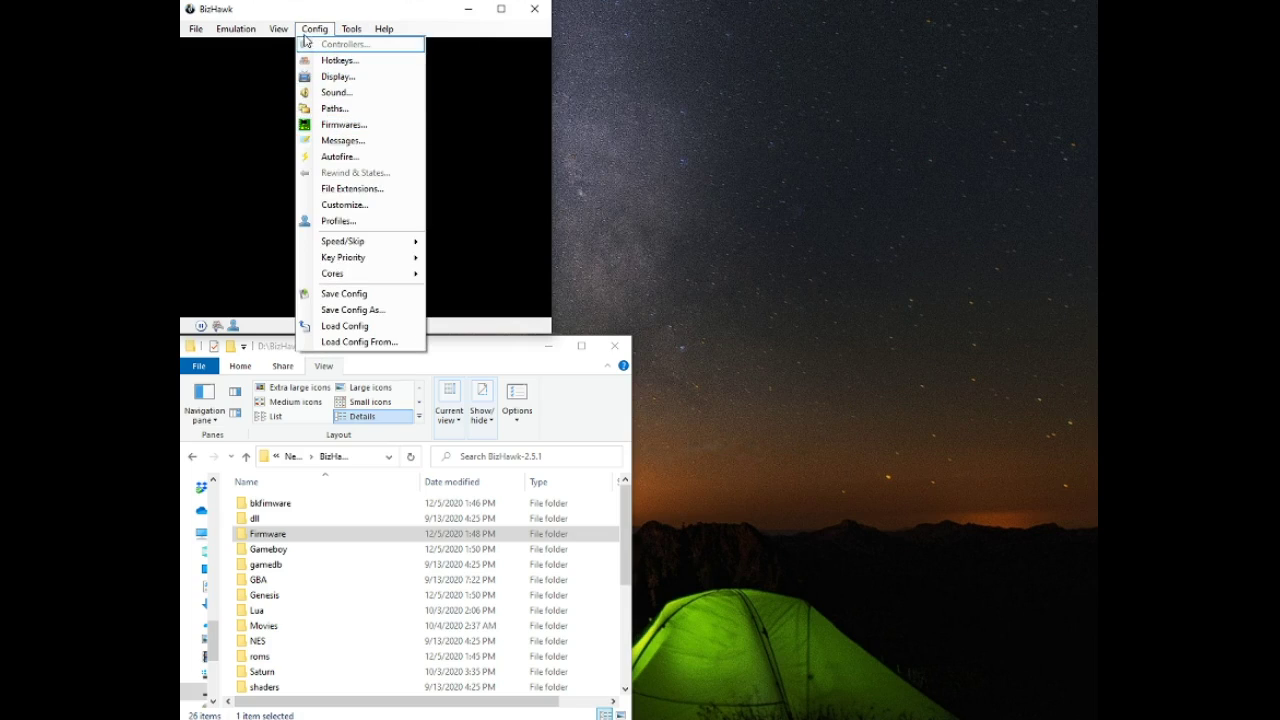
Open the Firmwares dialog, move it clear of File Explorer, and scroll through its unresolved BIOS list.
{"action": "left_click", "coordinate": [352, 125]}
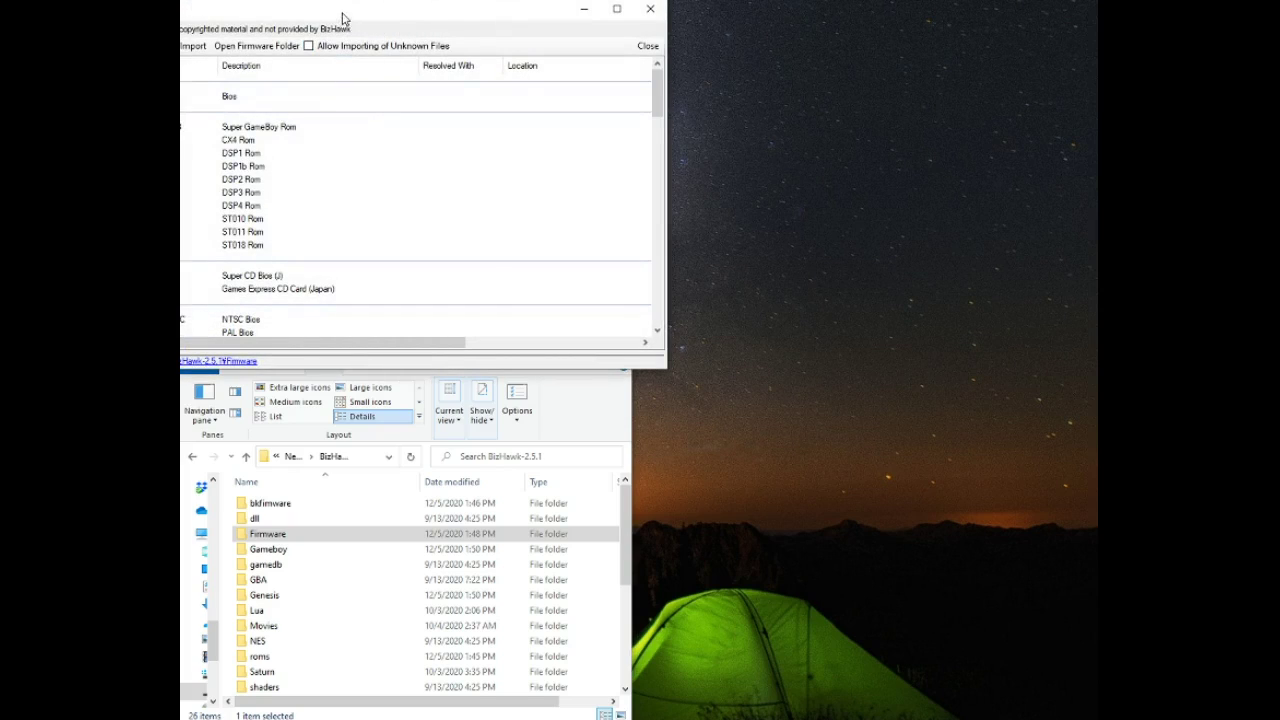
{"action": "left_click_drag", "start_coordinate": [346, 14], "coordinate": [766, 19]}
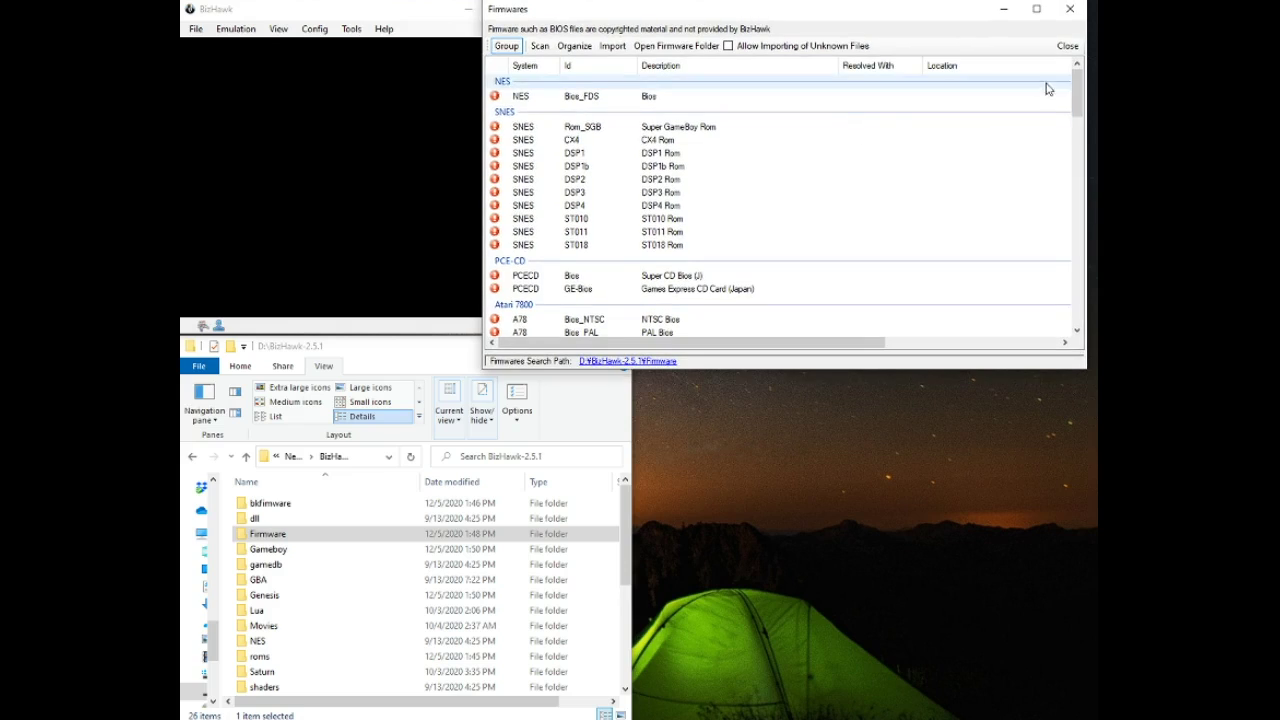
{"action": "left_click_drag", "start_coordinate": [1078, 86], "coordinate": [1087, 224]}
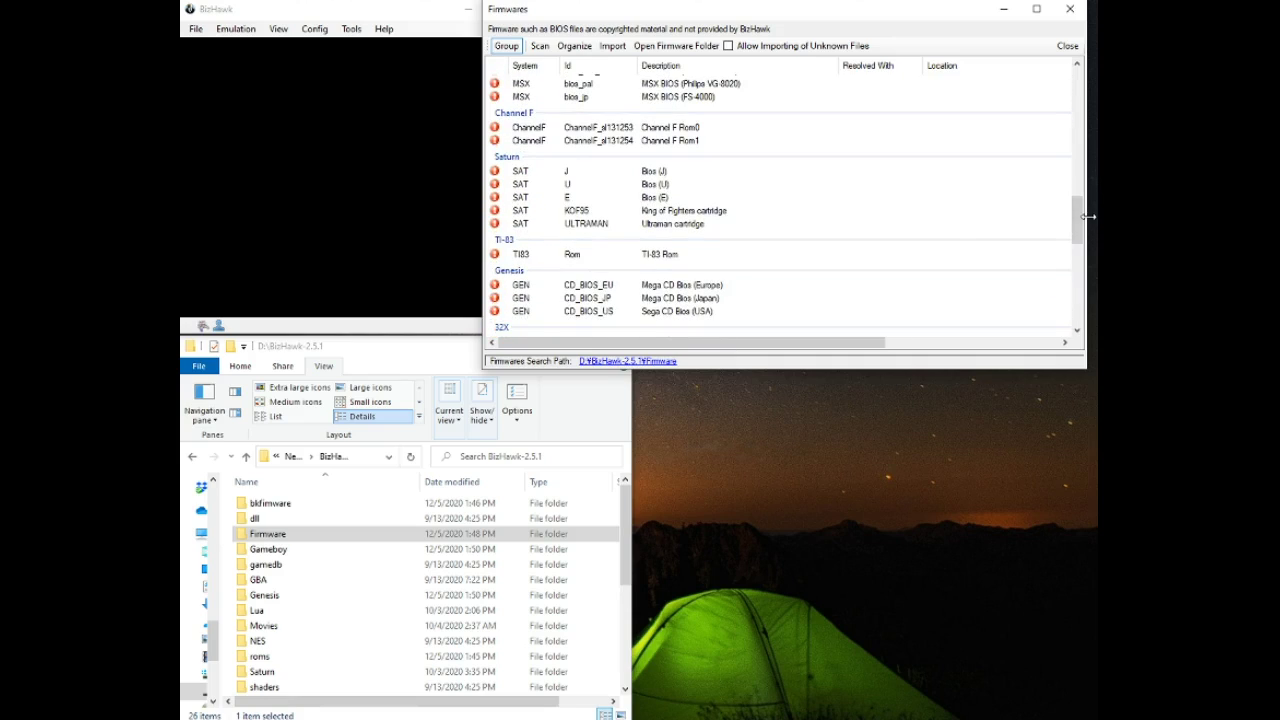
Open BizHawk's Firmware folder in Explorer, place it aside, and open the bkfirmware folder.
{"action": "left_click", "coordinate": [668, 50]}
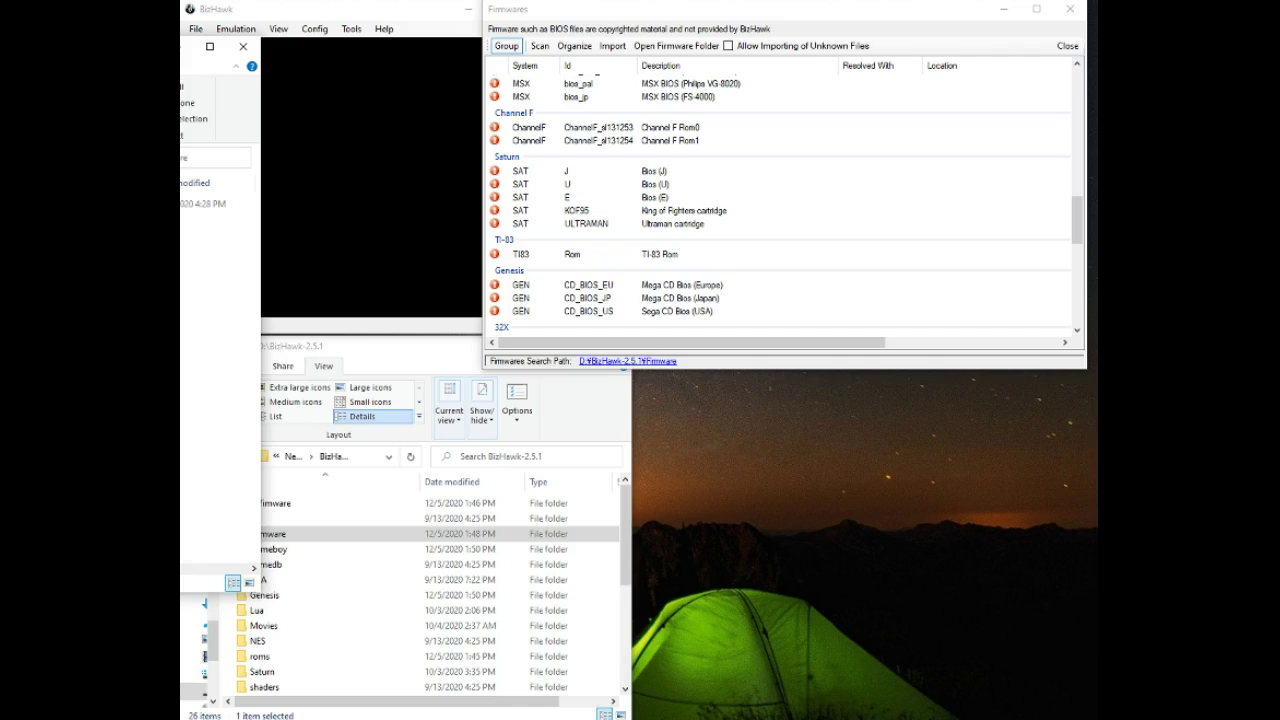
{"action": "left_click_drag", "start_coordinate": [413, 51], "coordinate": [953, 177]}
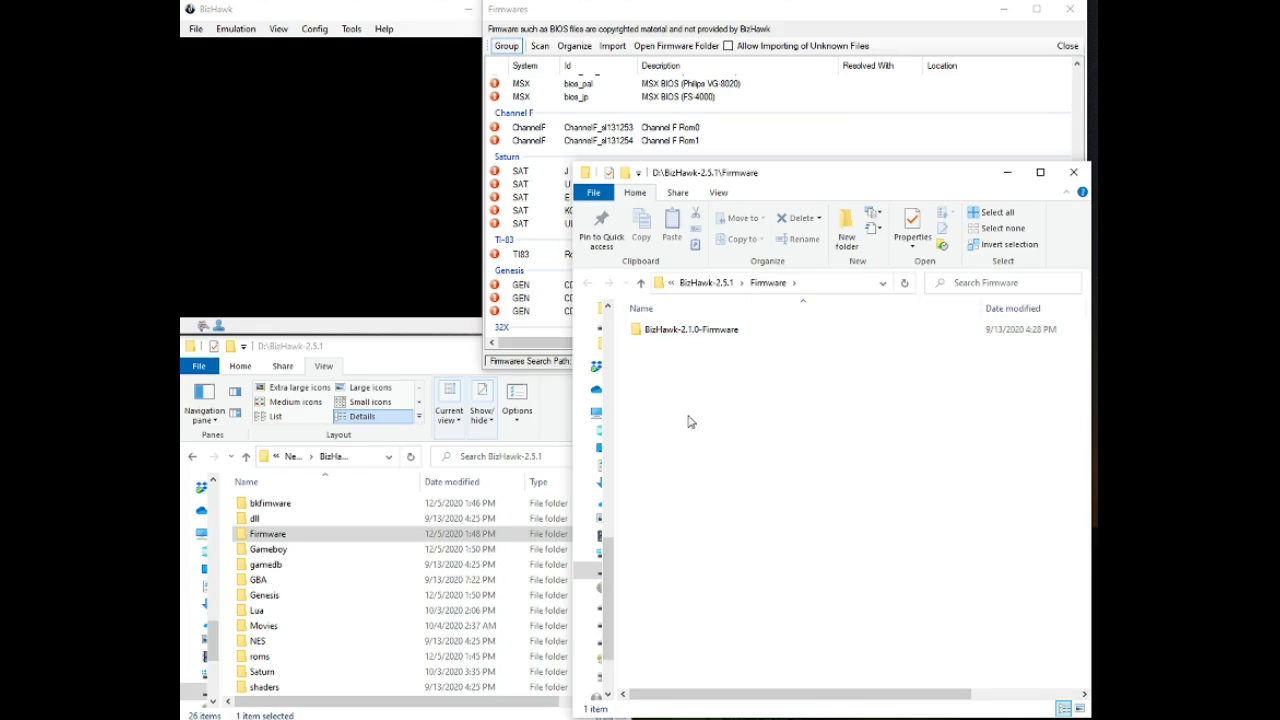
{"action": "left_click", "coordinate": [290, 510]}
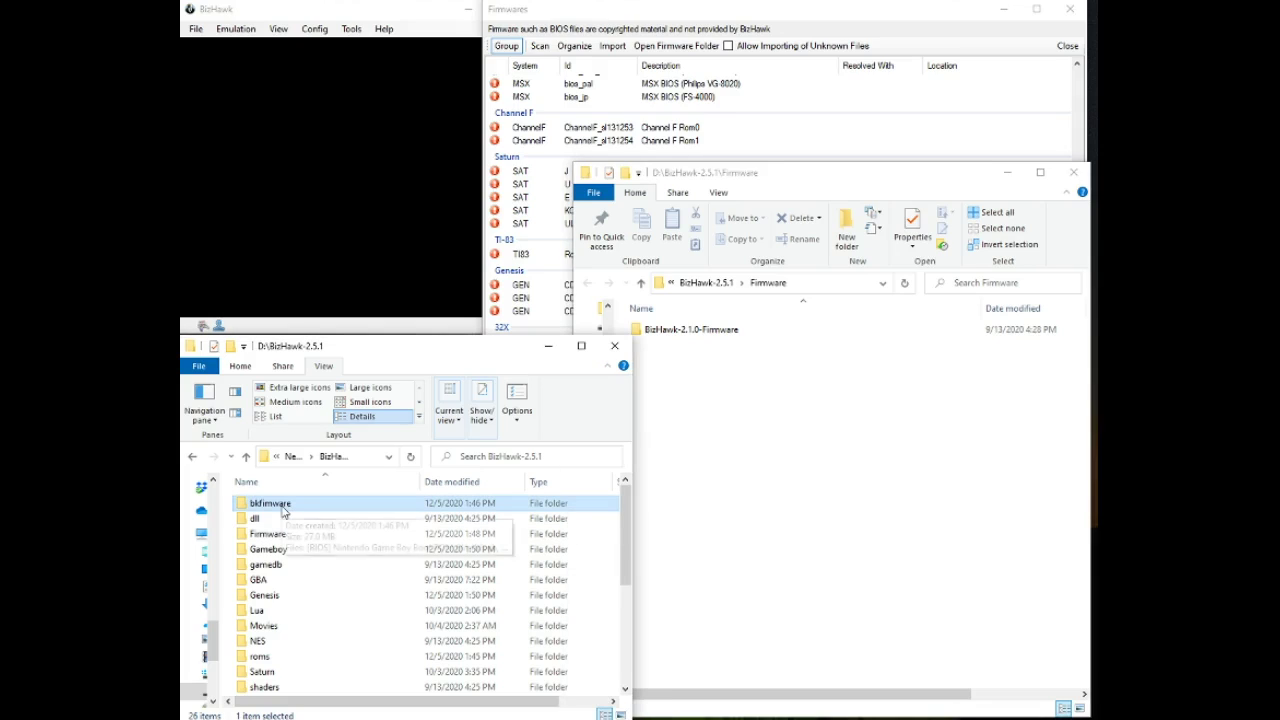
{"action": "double_click", "coordinate": [283, 510]}
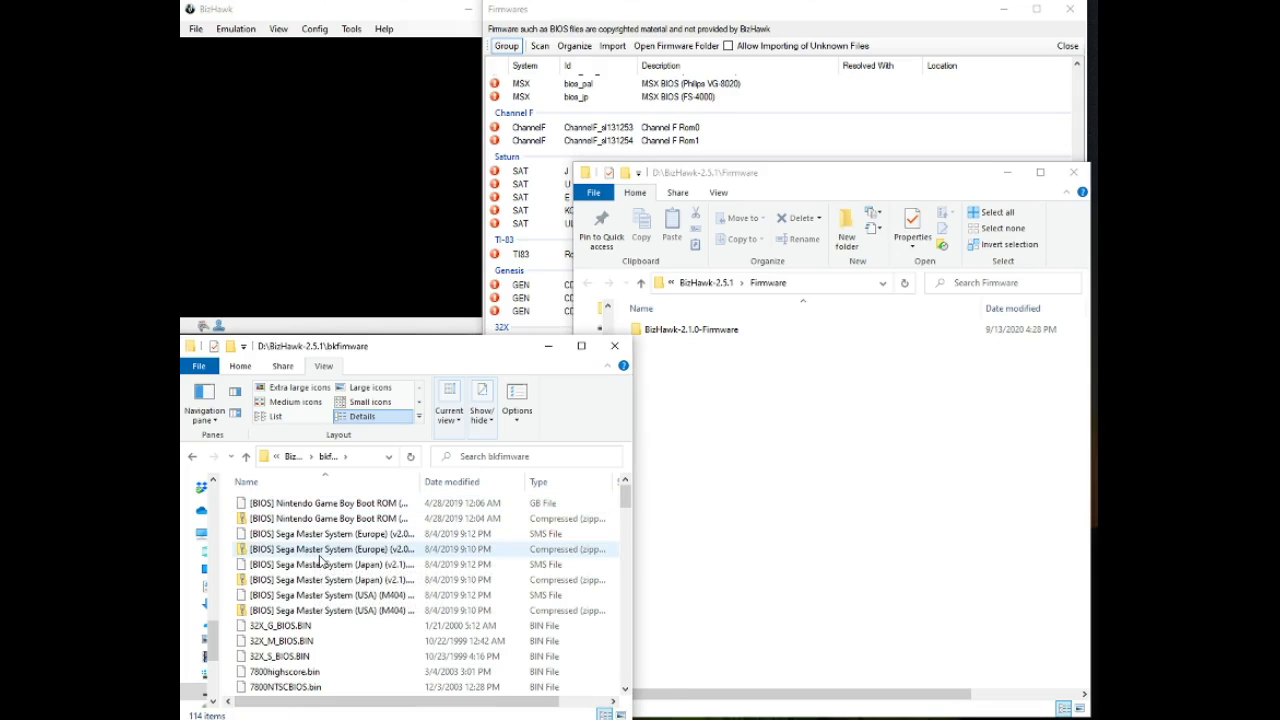
Select all BIOS files in bkfirmware and paste them into the Firmware folder.
{"action": "left_click", "coordinate": [319, 551]}
{"action": "key", "text": "ctrl+a"}
{"action": "left_click", "coordinate": [857, 443]}
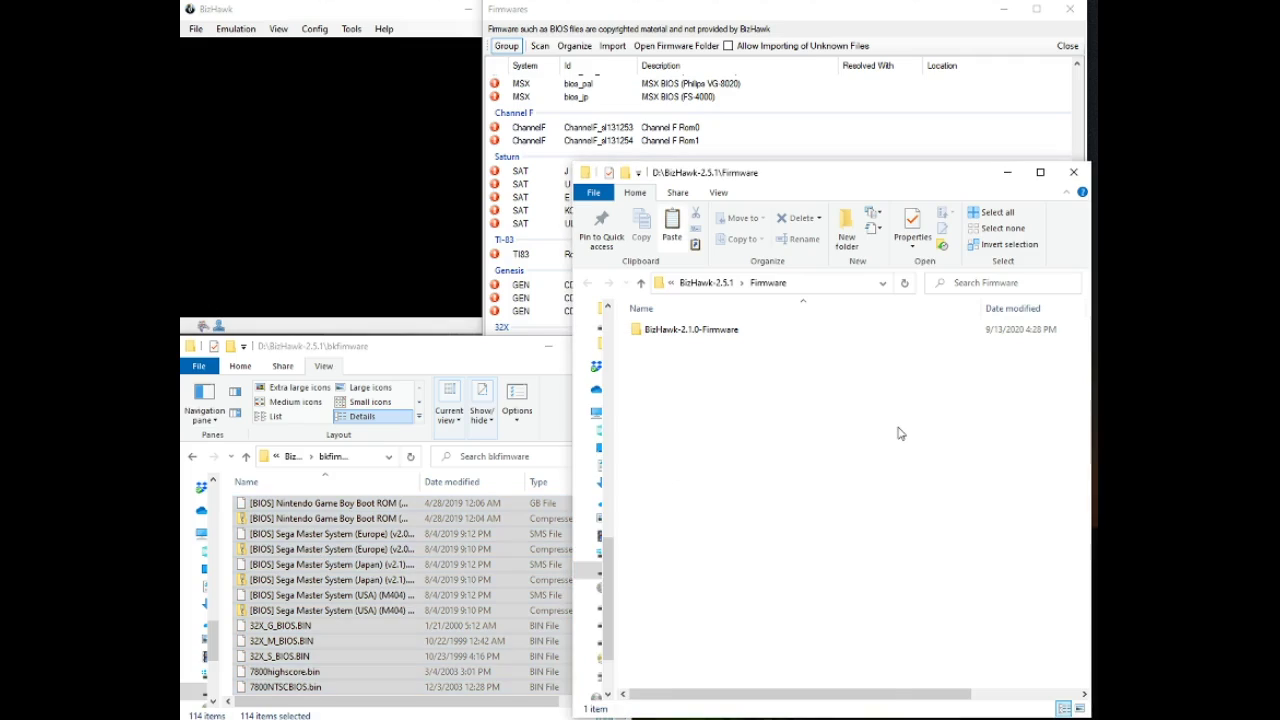
{"action": "right_click", "coordinate": [728, 429]}
{"action": "left_click", "coordinate": [760, 551]}
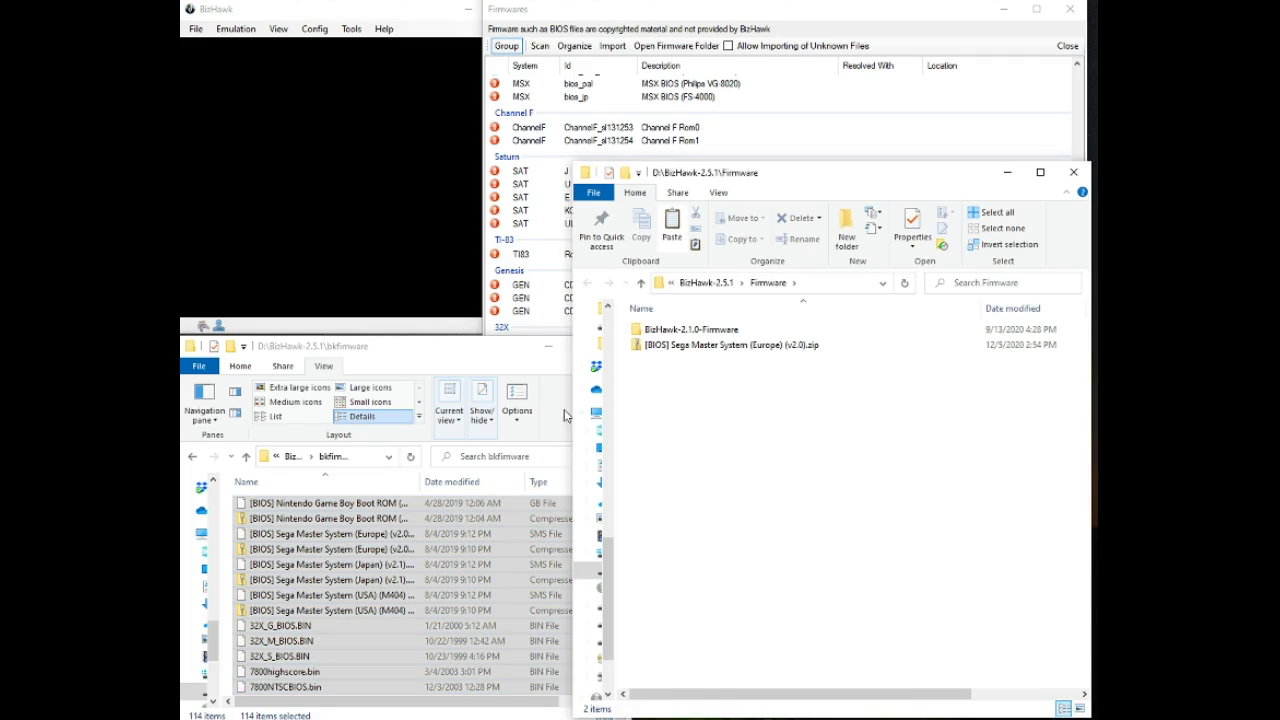
{"action": "left_click", "coordinate": [376, 364]}
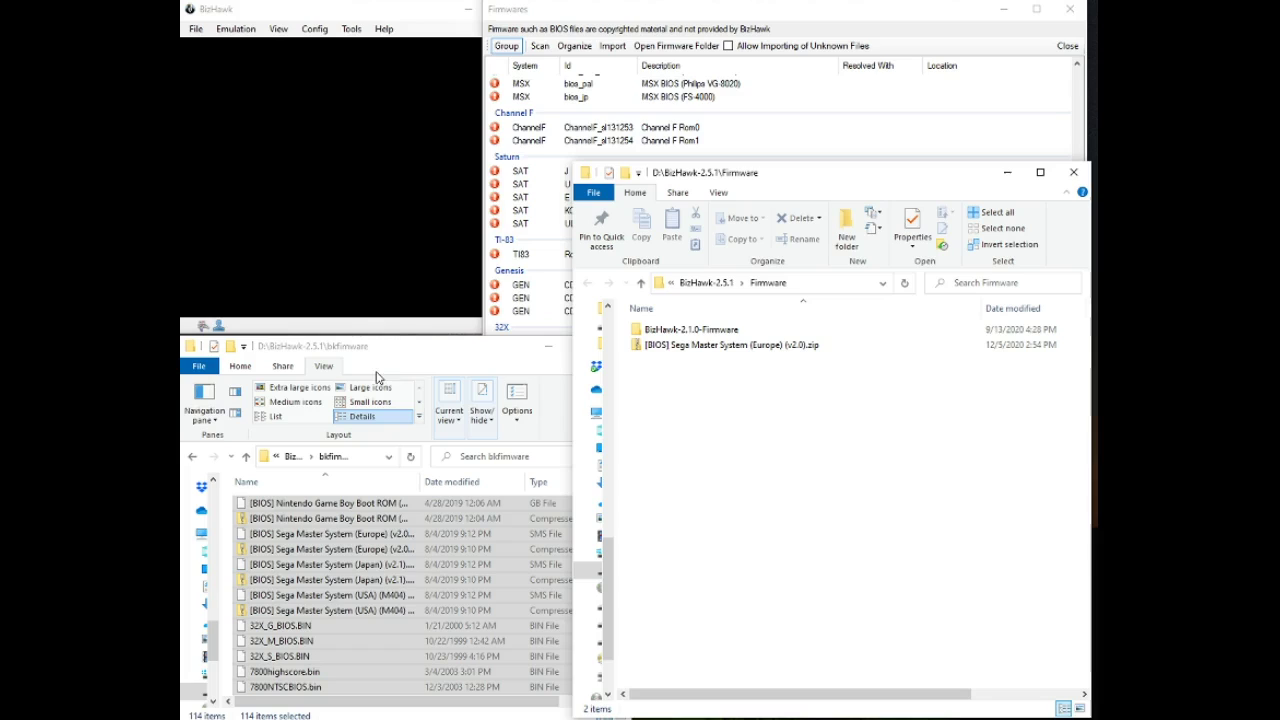
Rearrange the Explorer windows and rescan firmware so Saturn, TI-83 and Genesis CD entries resolve.
{"action": "left_click", "coordinate": [548, 345]}
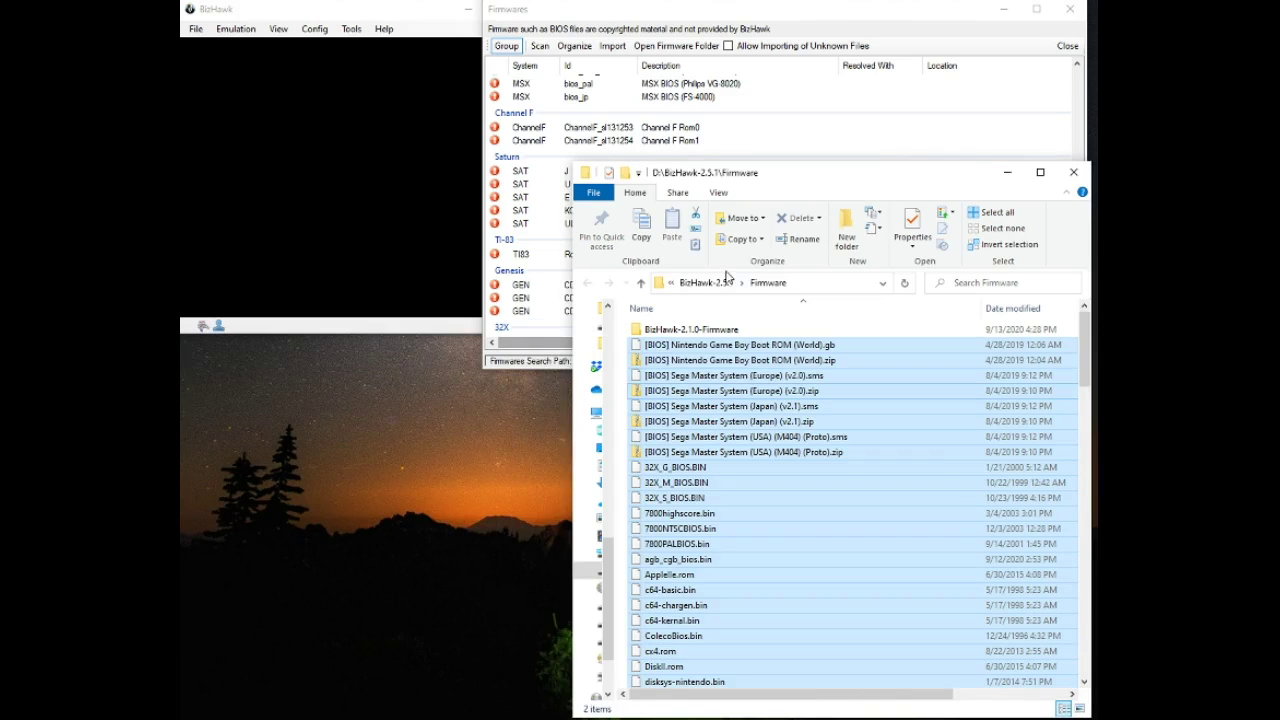
{"action": "left_click_drag", "start_coordinate": [719, 164], "coordinate": [615, 372]}
{"action": "left_click_drag", "start_coordinate": [708, 386], "coordinate": [603, 388]}
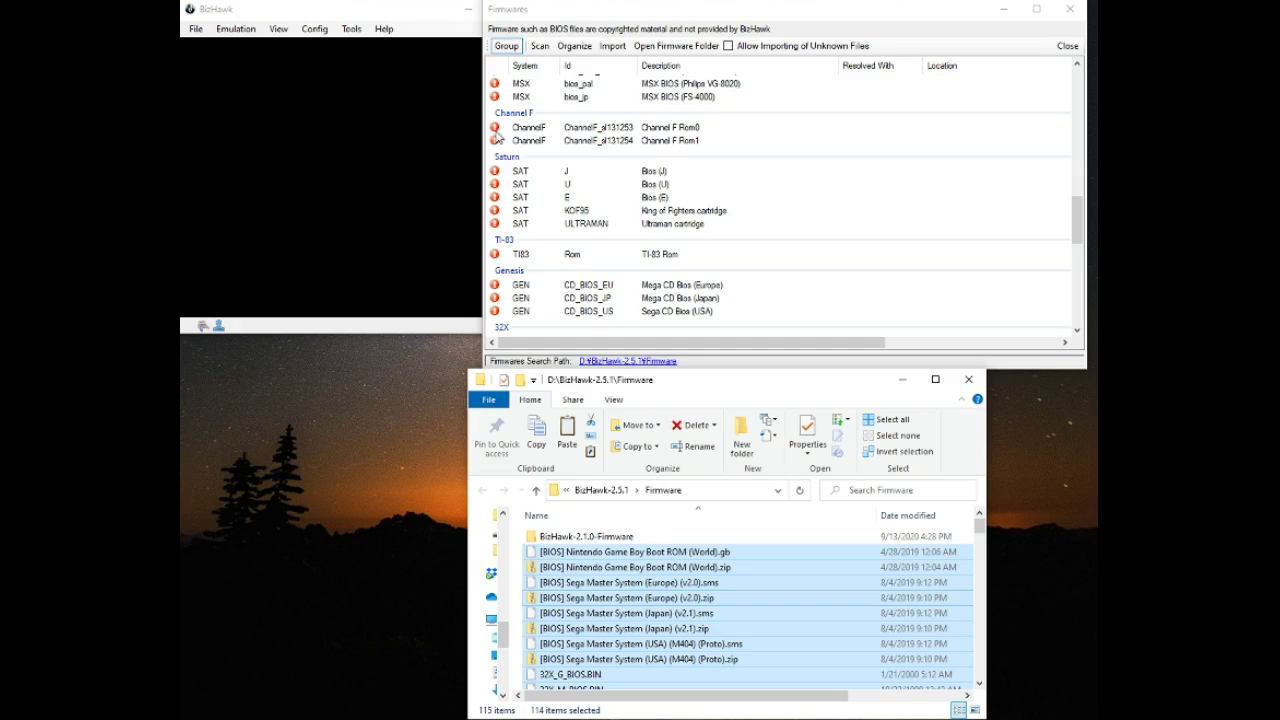
{"action": "left_click", "coordinate": [540, 47]}
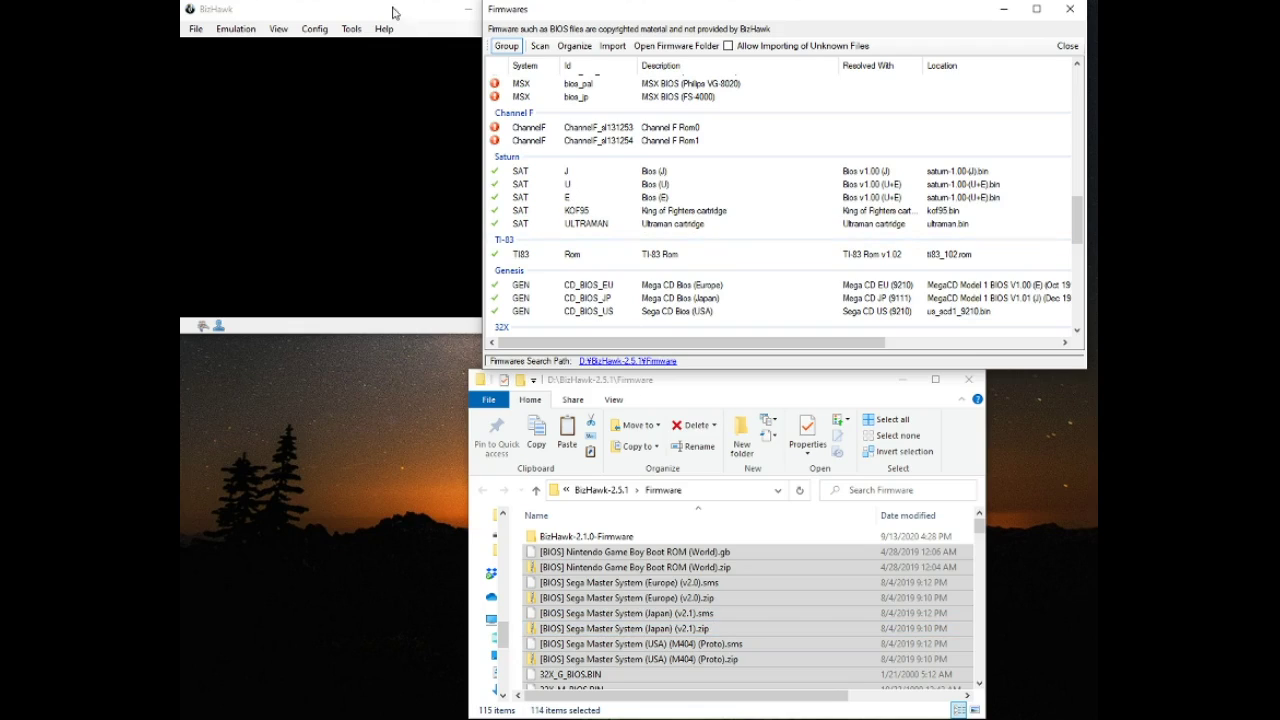
{"action": "left_click_drag", "start_coordinate": [630, 14], "coordinate": [654, 14]}
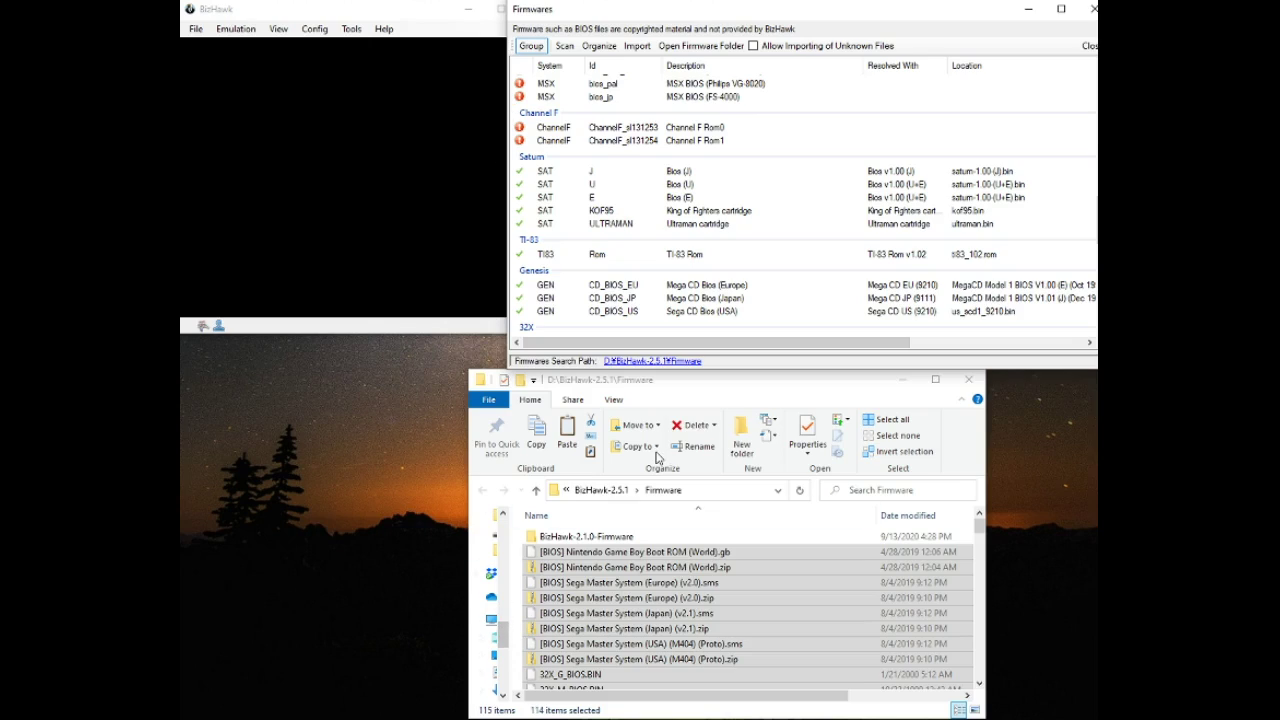
{"action": "left_click_drag", "start_coordinate": [528, 556], "coordinate": [707, 190]}
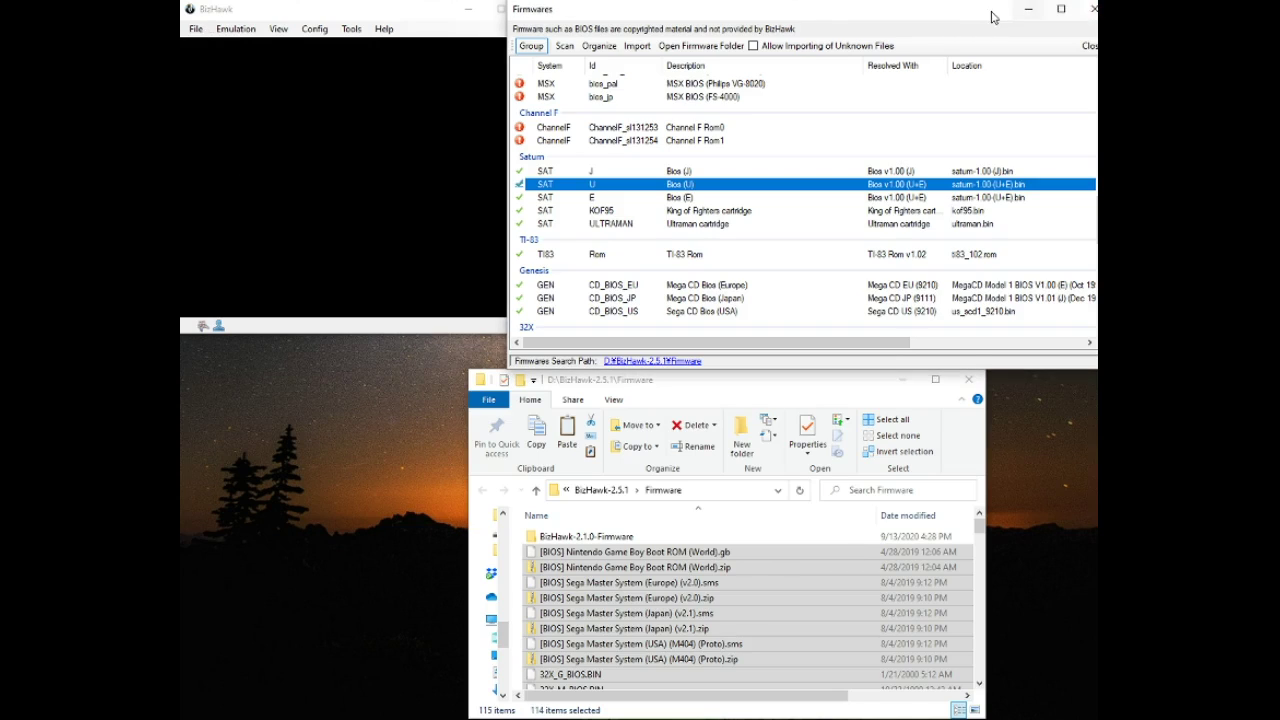
Close the Firmwares dialog and look through BizHawk's File and Emulation menus.
{"action": "left_click_drag", "start_coordinate": [1073, 12], "coordinate": [1050, 14]}
{"action": "left_click", "coordinate": [1071, 10]}
{"action": "left_click", "coordinate": [200, 30]}
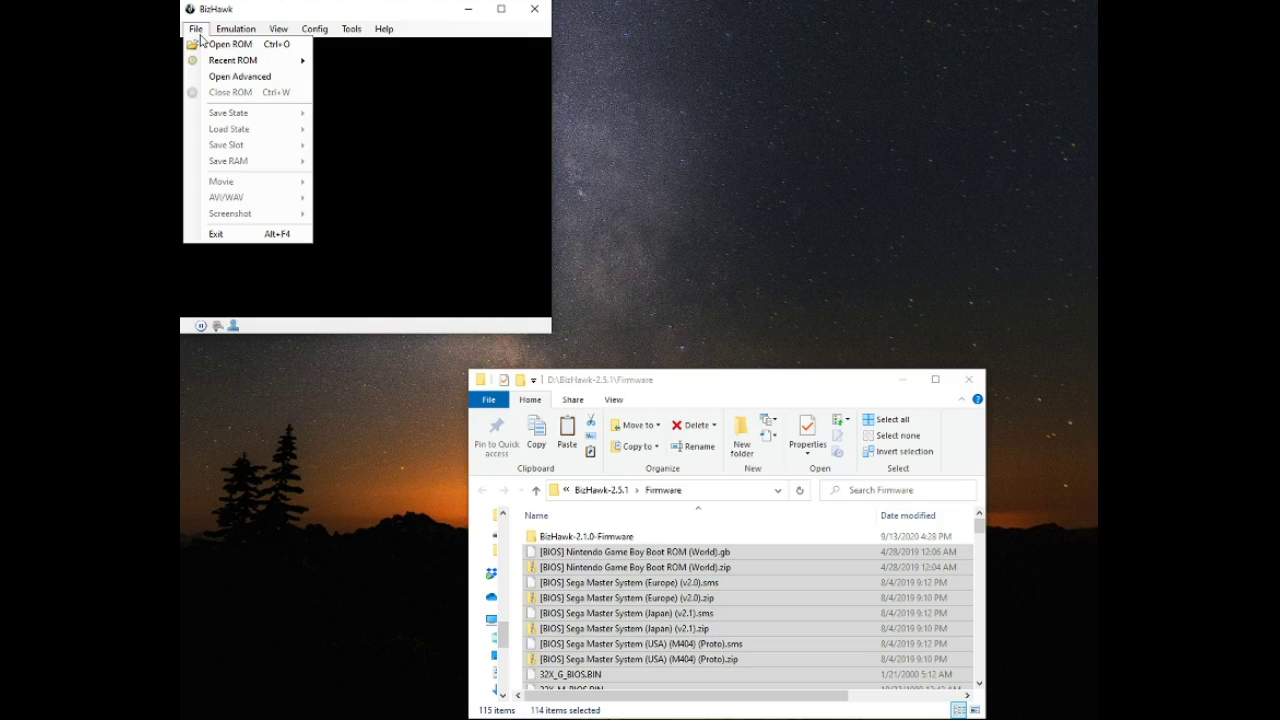
{"action": "left_click", "coordinate": [238, 30]}
{"action": "left_click", "coordinate": [360, 77]}
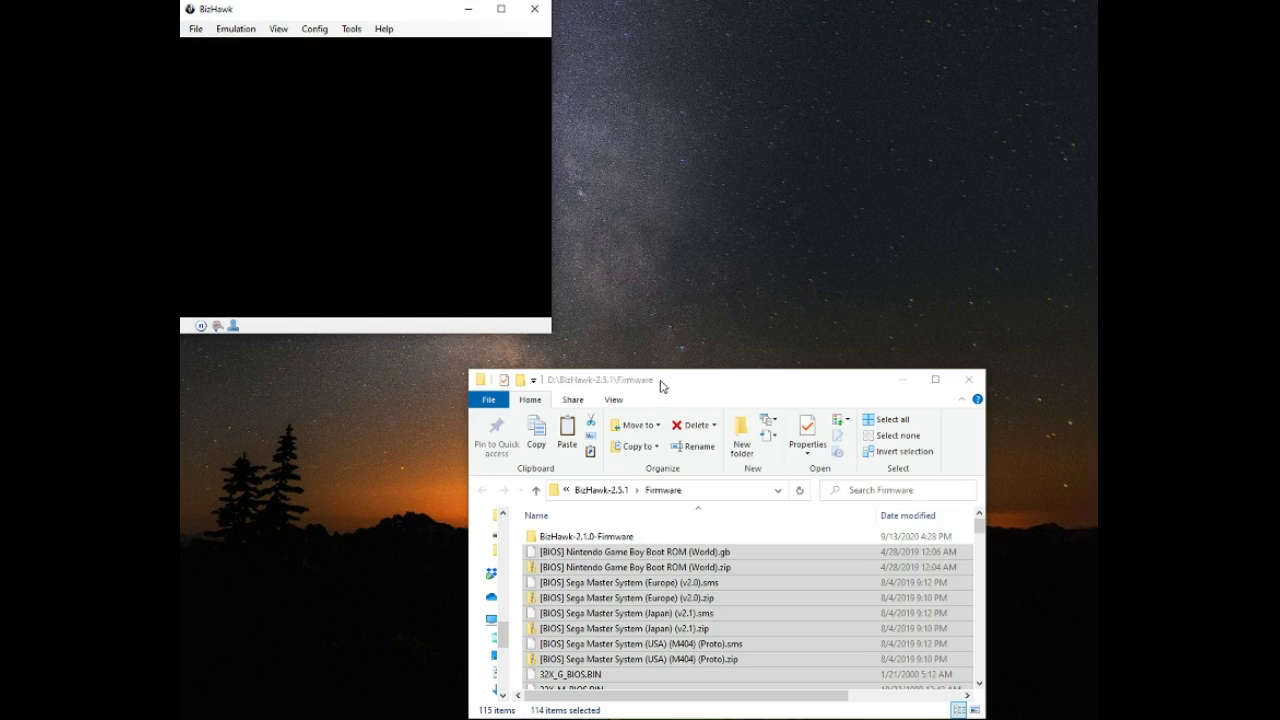
Select every file in the Firmware folder.
{"action": "left_click_drag", "start_coordinate": [660, 380], "coordinate": [714, 380]}
{"action": "left_click", "coordinate": [716, 568]}
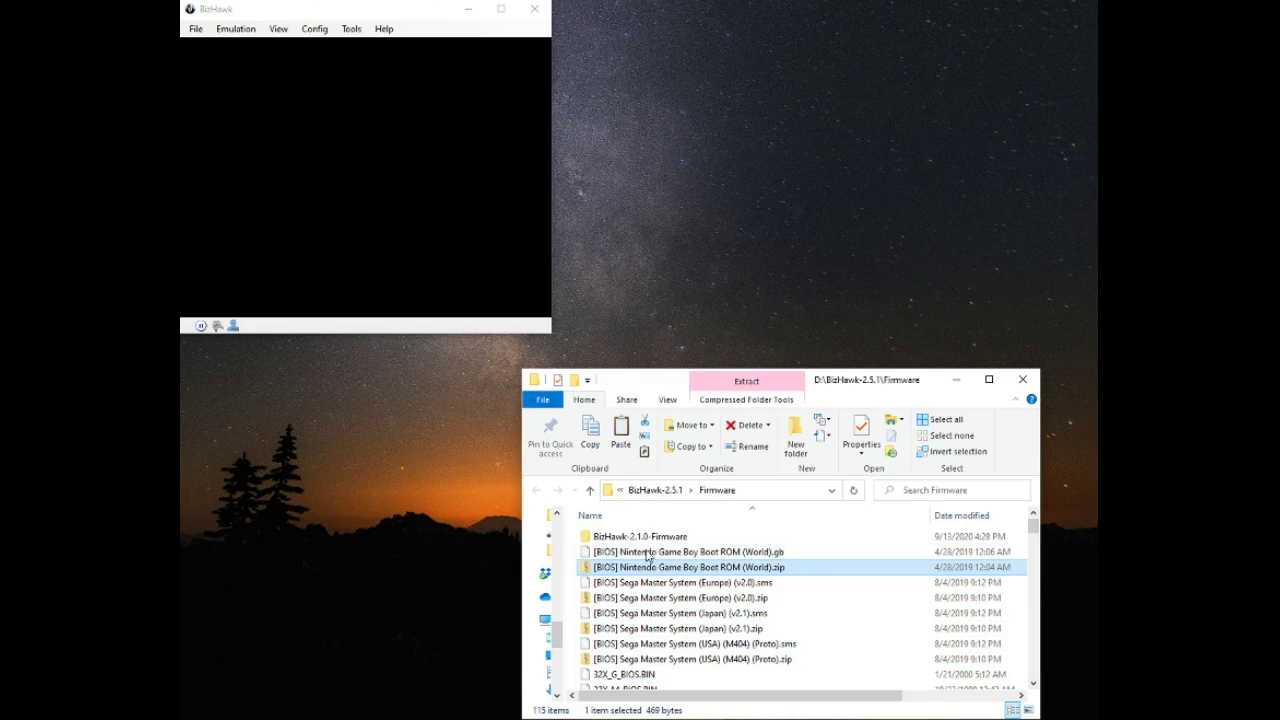
{"action": "left_click", "coordinate": [577, 551]}
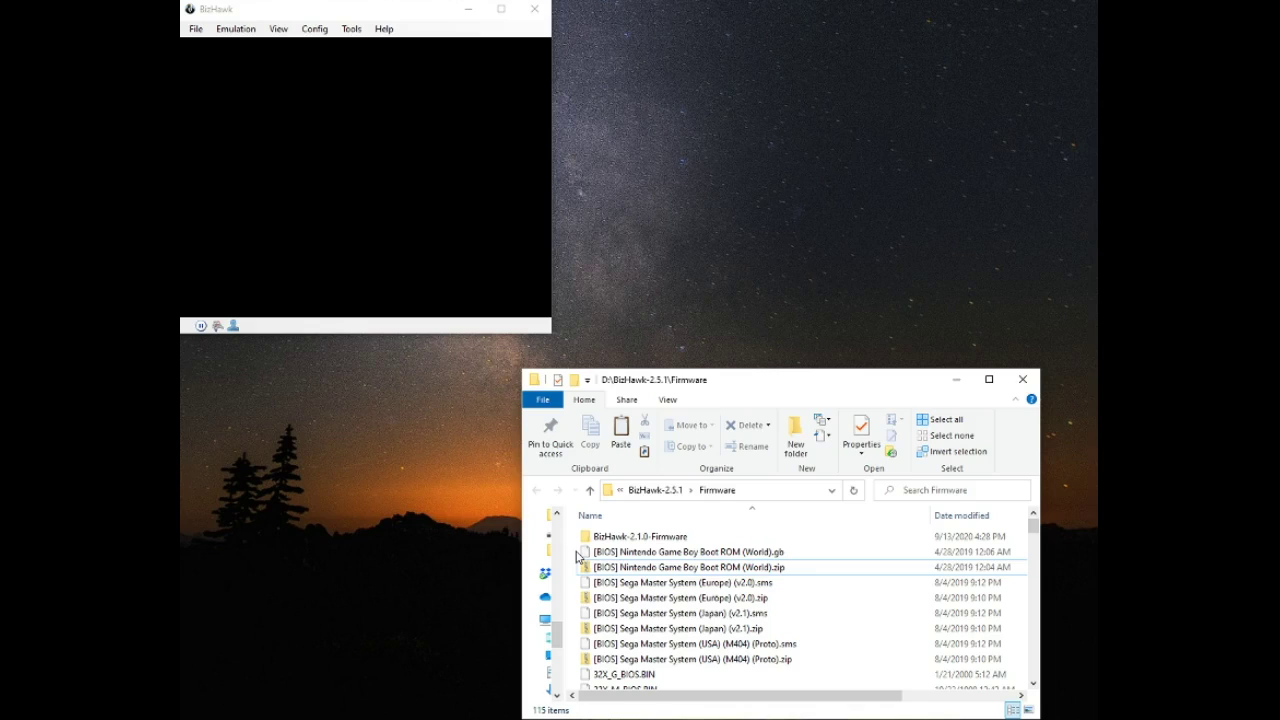
{"action": "left_click_drag", "start_coordinate": [577, 556], "coordinate": [760, 700]}
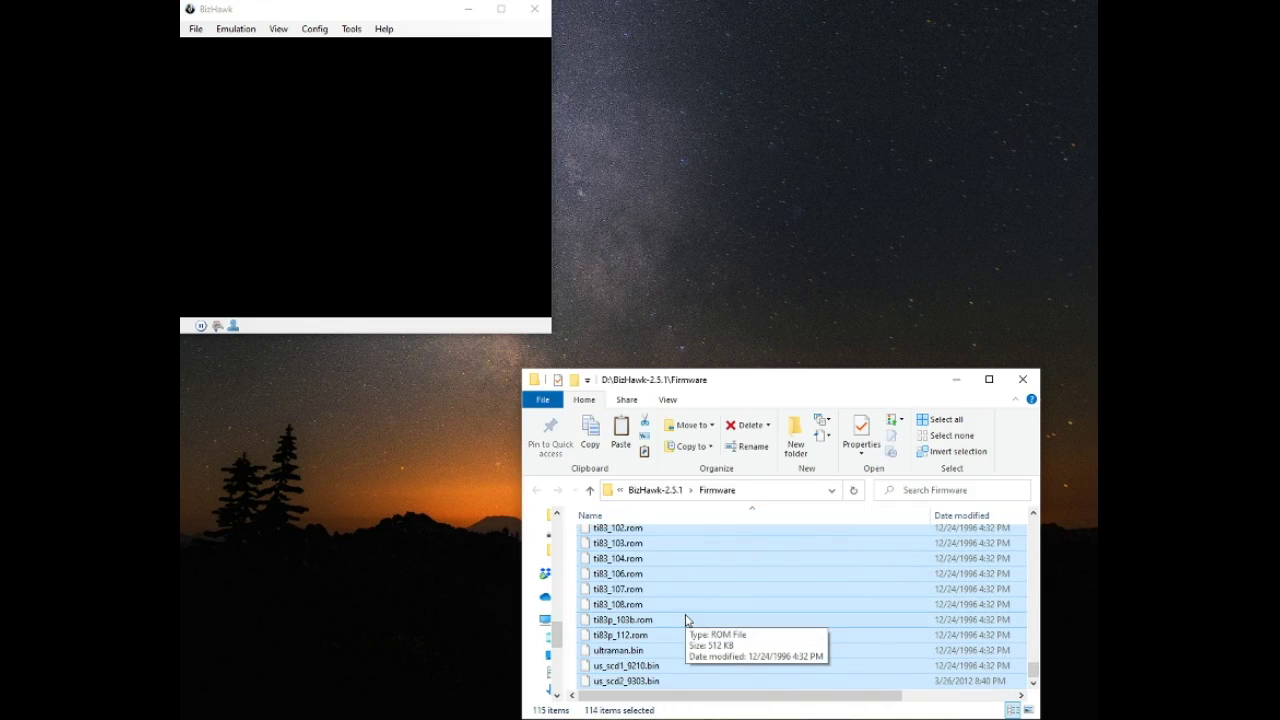
Move the files into bkfirmware, resolving the duplicate conflict, then reopen the Firmware folder.
{"action": "left_click", "coordinate": [672, 492]}
{"action": "double_click", "coordinate": [600, 536]}
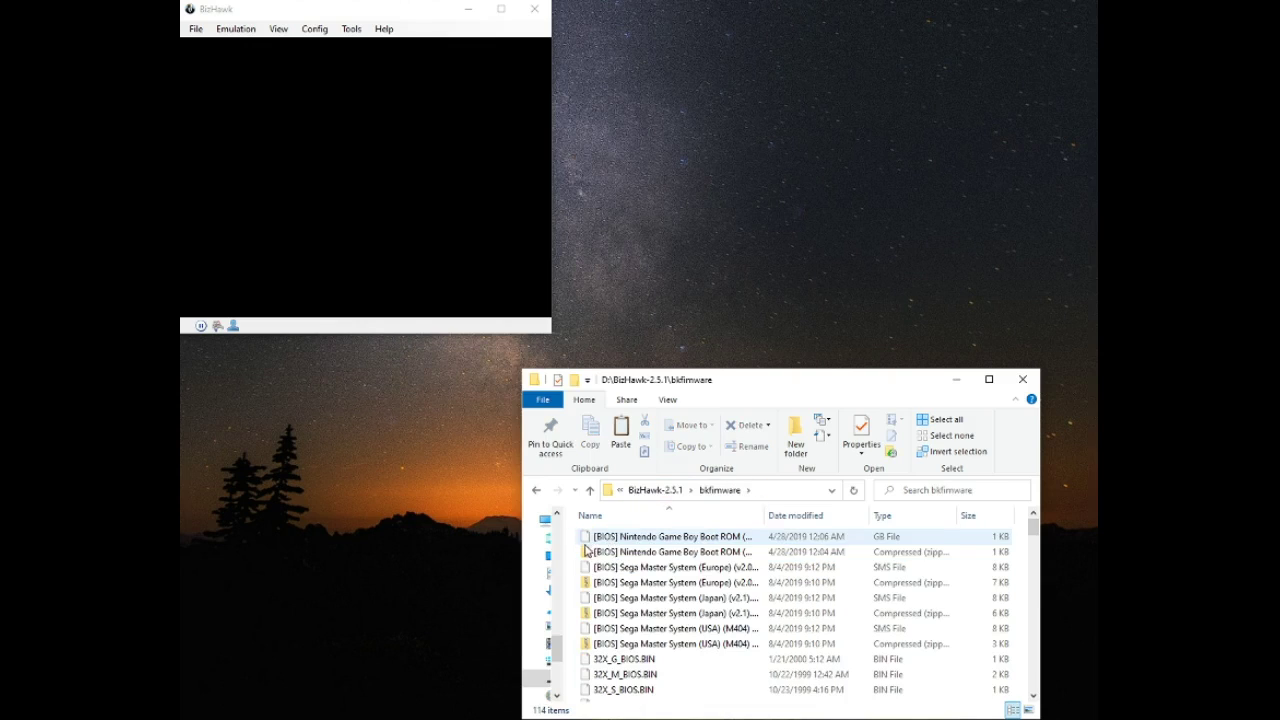
{"action": "right_click", "coordinate": [575, 548]}
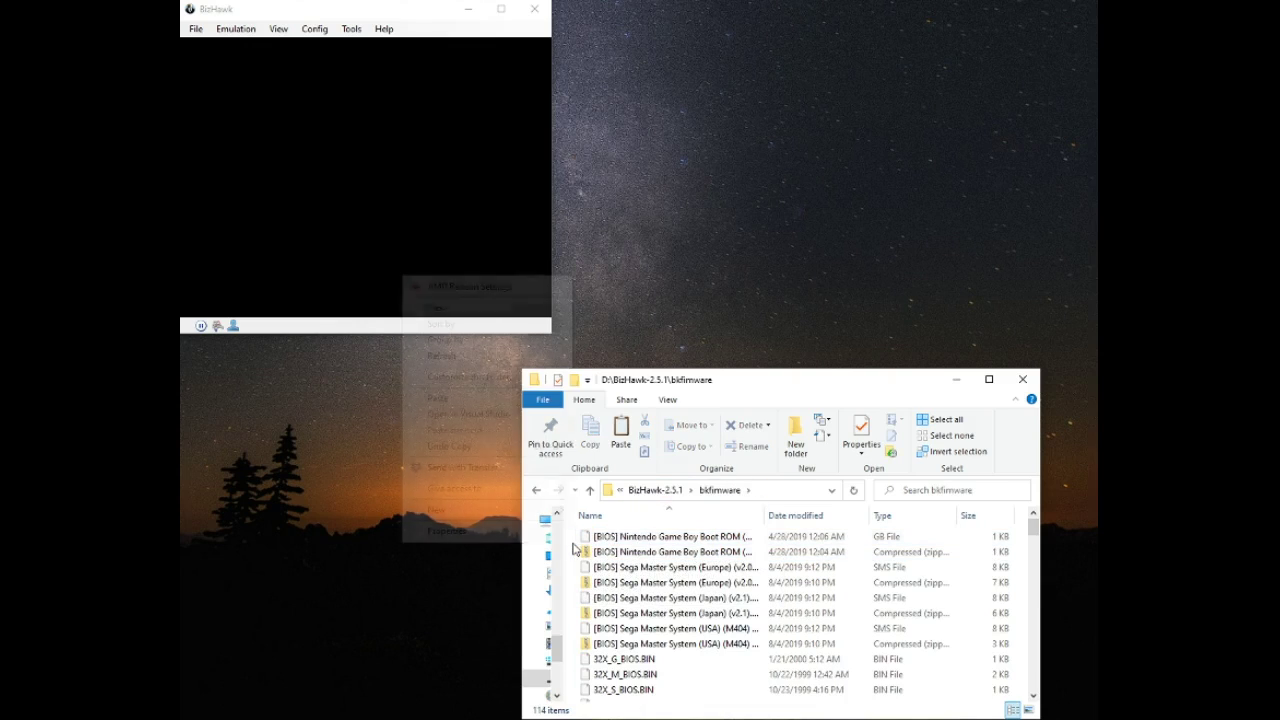
{"action": "left_click", "coordinate": [466, 400]}
{"action": "left_click", "coordinate": [449, 280]}
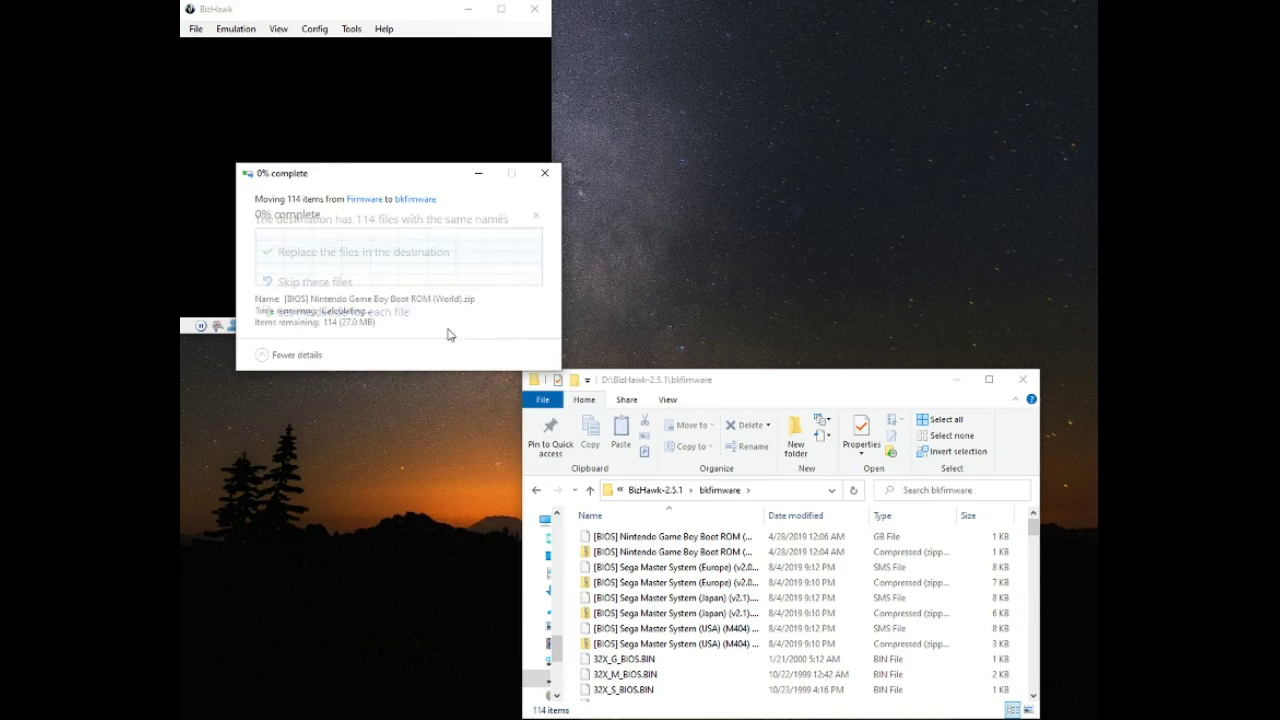
{"action": "left_click", "coordinate": [660, 491]}
{"action": "double_click", "coordinate": [617, 568]}
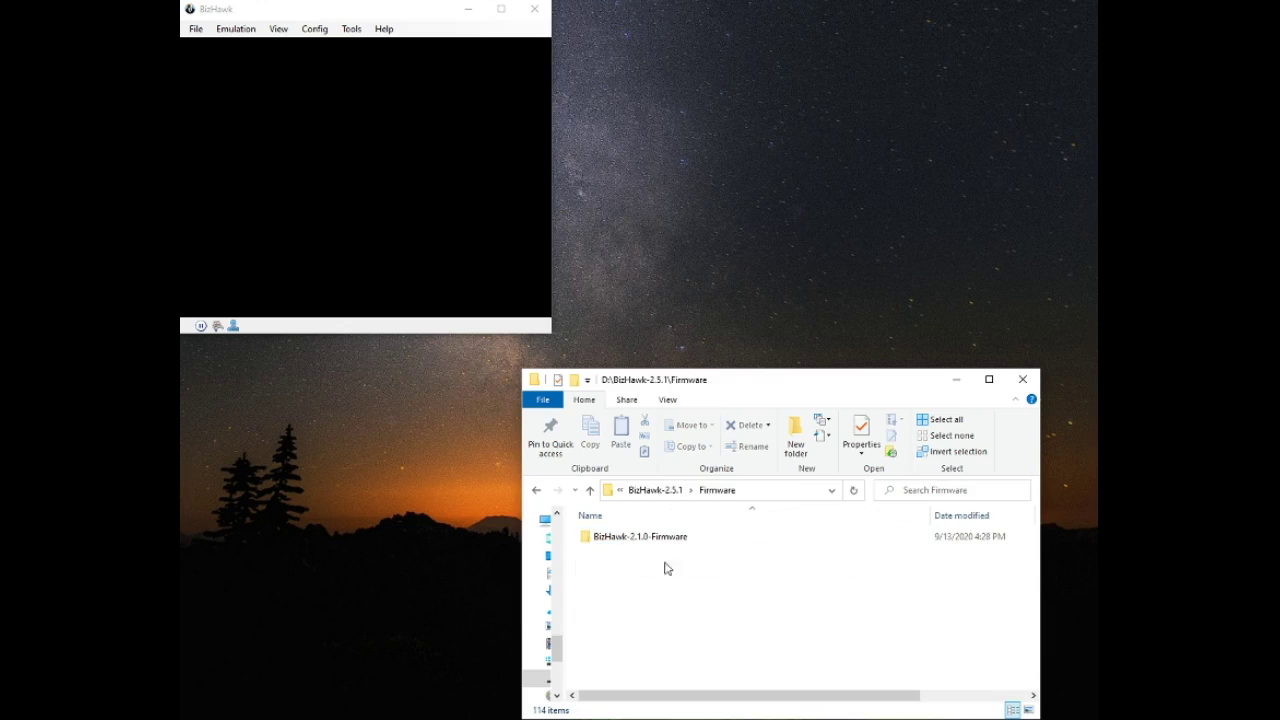
Bring BizHawk back on screen and drop the PlayStation game onto it, raising the missing PSX:U firmware error.
{"action": "left_click_drag", "start_coordinate": [692, 585], "coordinate": [671, 626]}
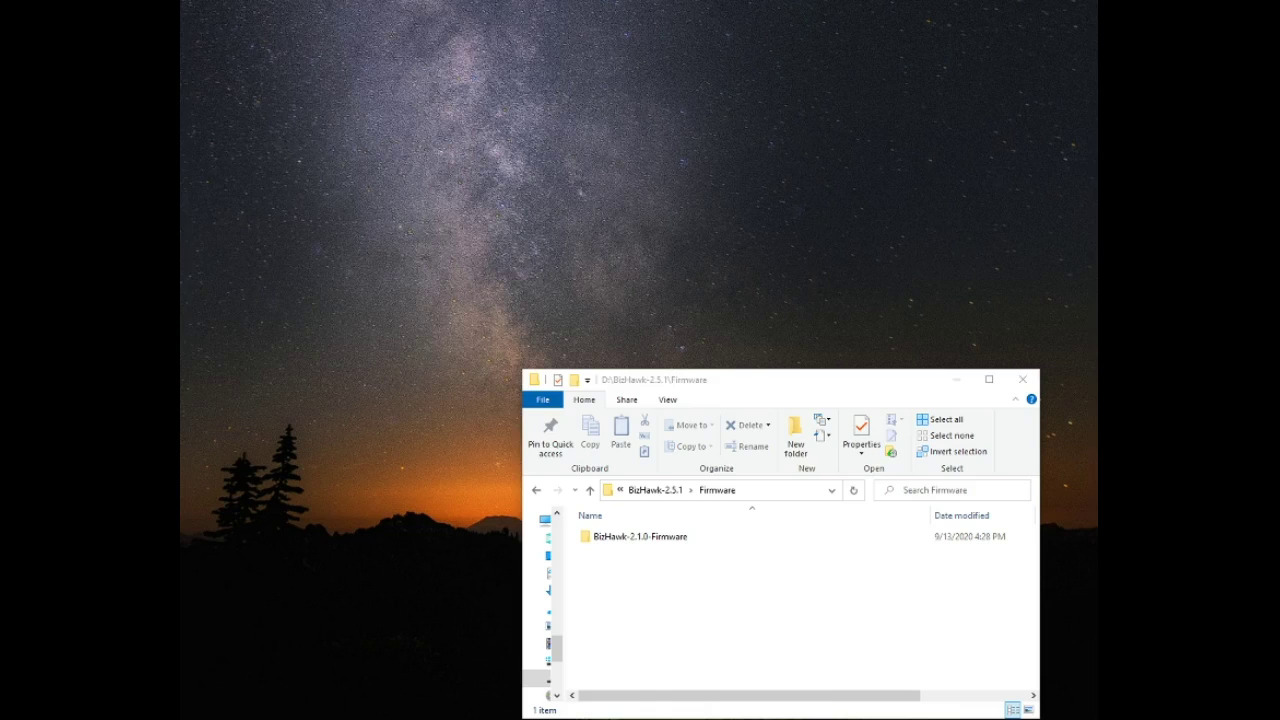
{"action": "left_click_drag", "start_coordinate": [5, 14], "coordinate": [443, 14]}
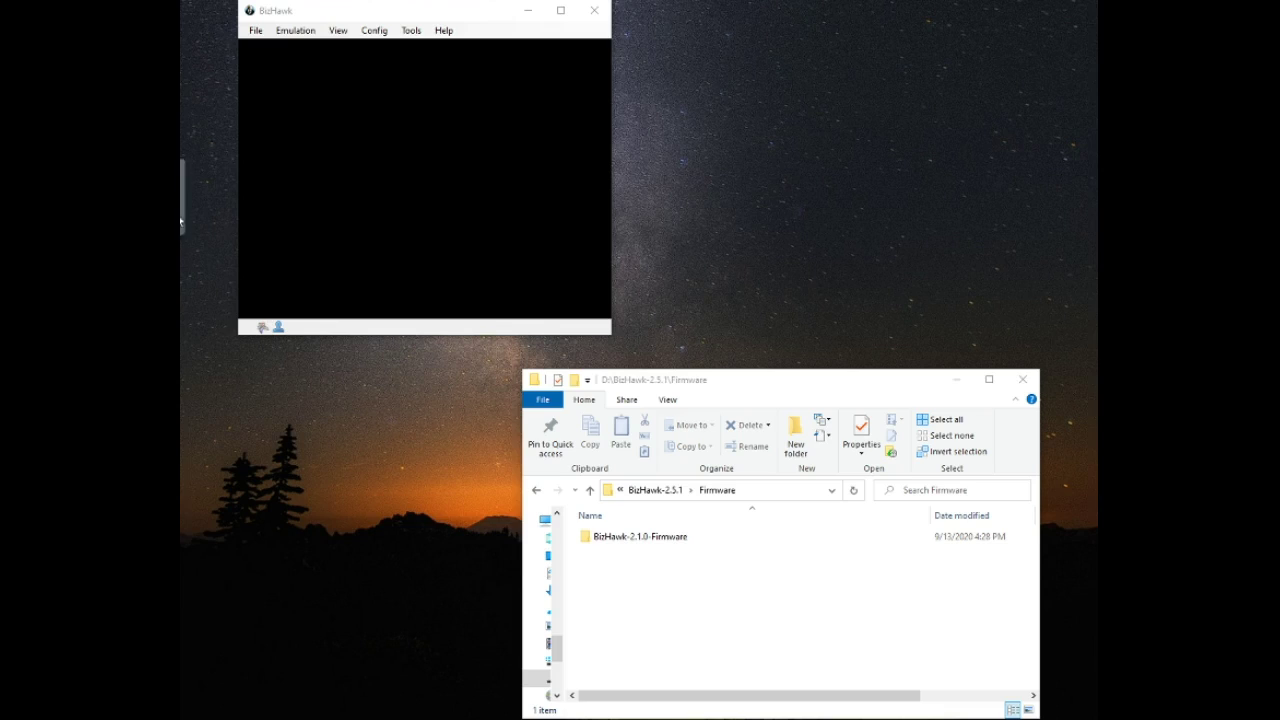
{"action": "left_click_drag", "start_coordinate": [183, 165], "coordinate": [383, 148]}
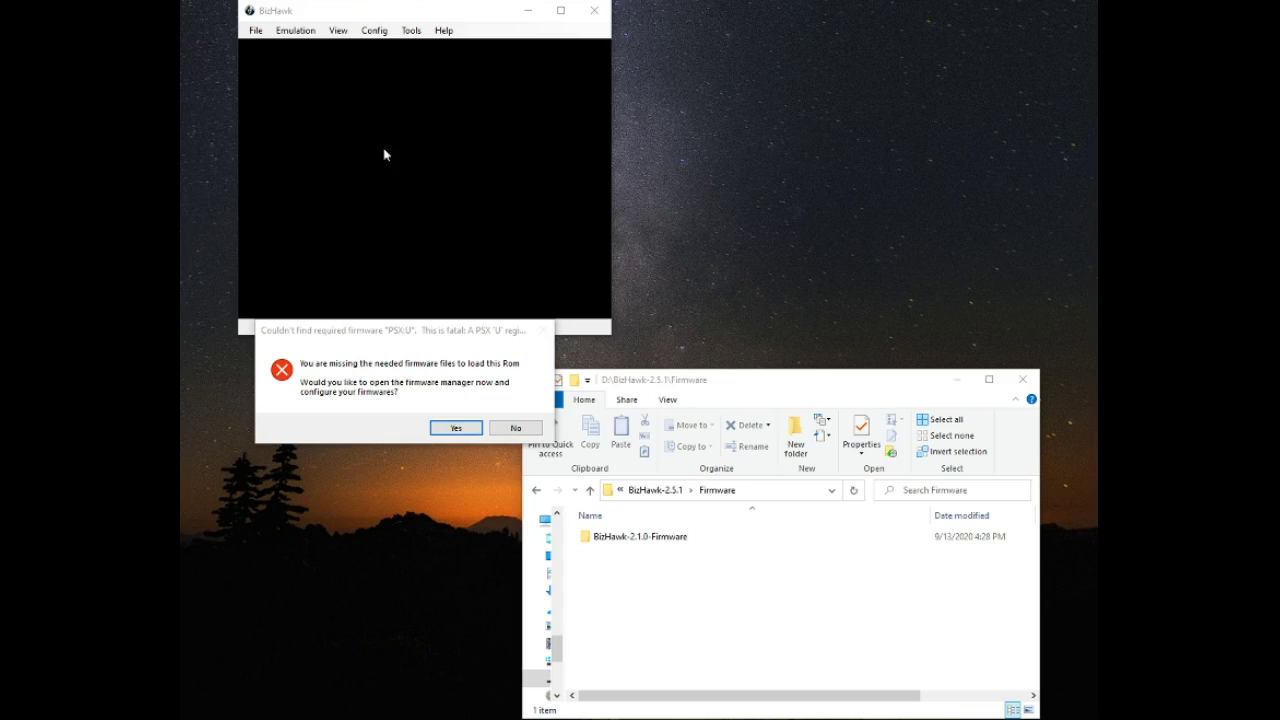
{"action": "left_click_drag", "start_coordinate": [414, 337], "coordinate": [428, 226]}
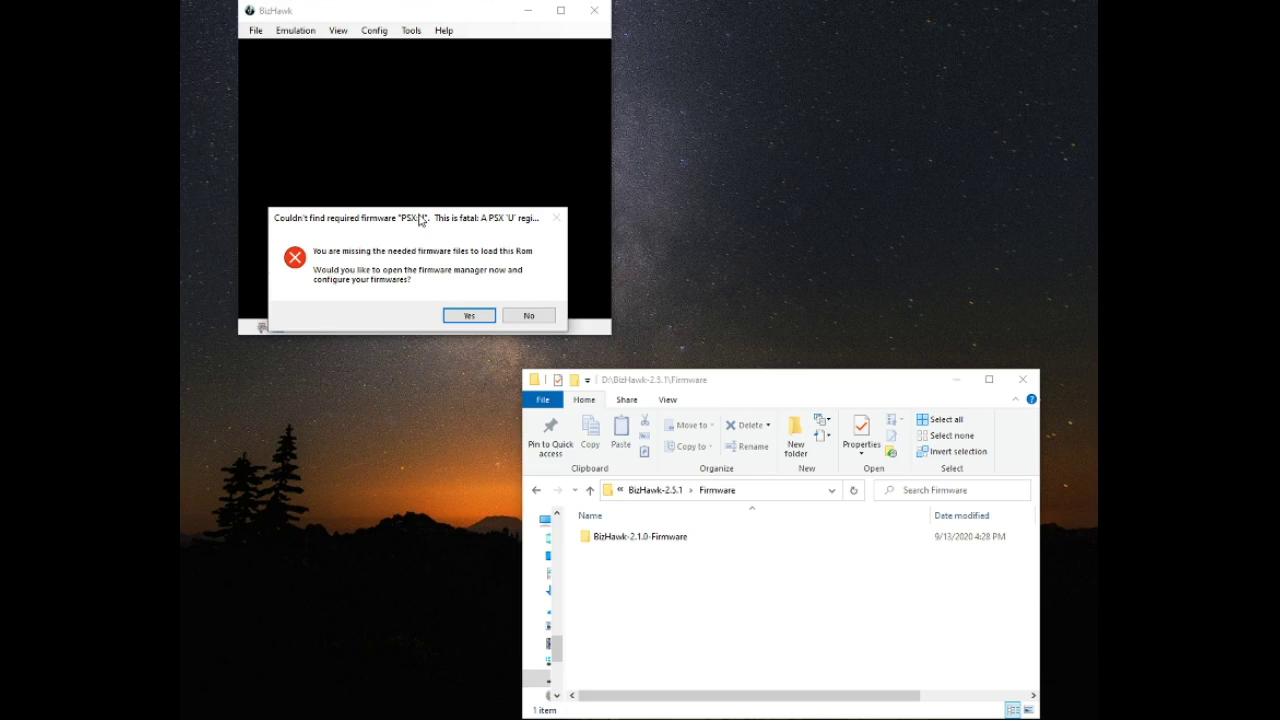
{"action": "left_click_drag", "start_coordinate": [408, 222], "coordinate": [433, 225]}
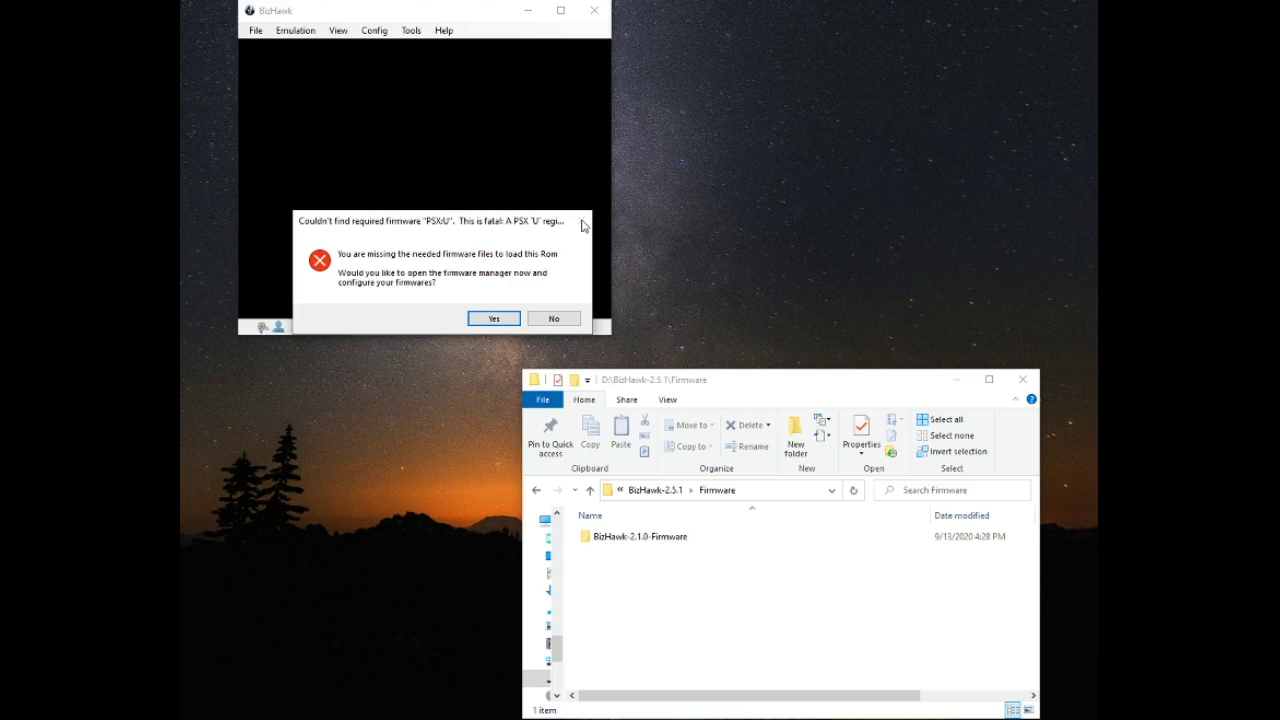
Decline the firmware manager, then find the unresolved PlayStation BIOS (U) entry in the Firmwares list.
{"action": "left_click", "coordinate": [554, 318]}
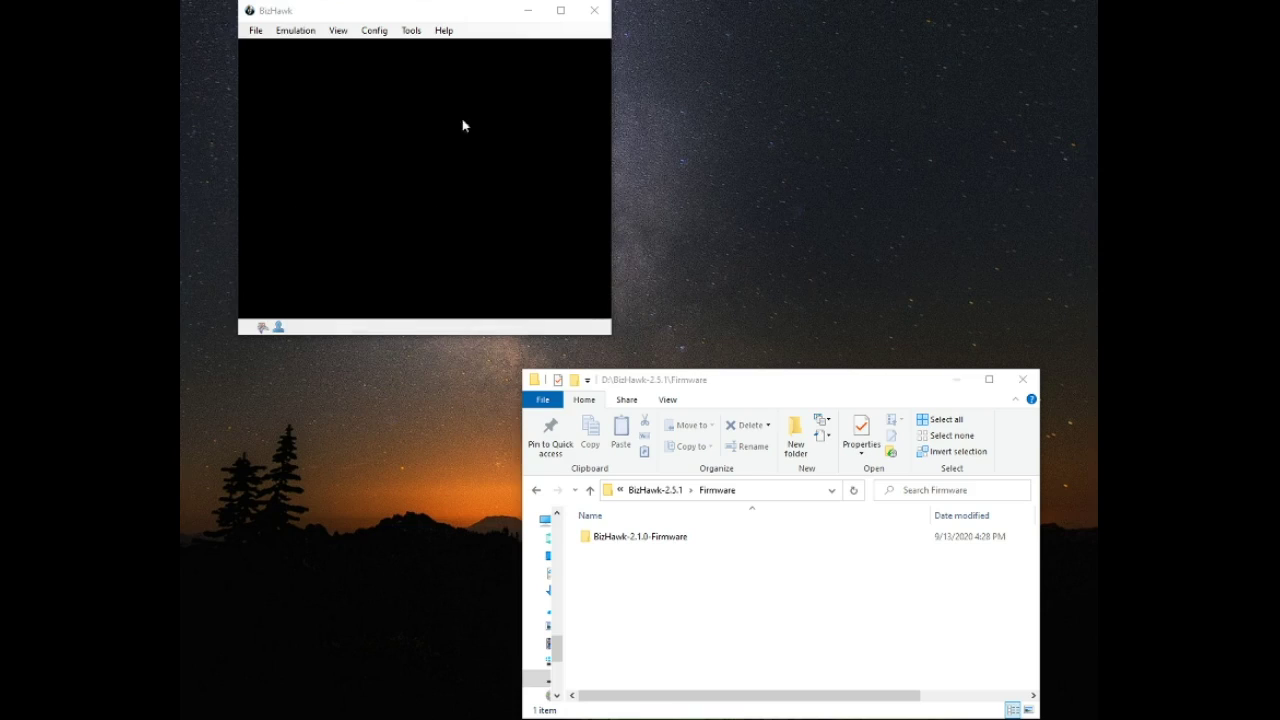
{"action": "left_click", "coordinate": [411, 30]}
{"action": "mouse_move", "coordinate": [381, 36]}
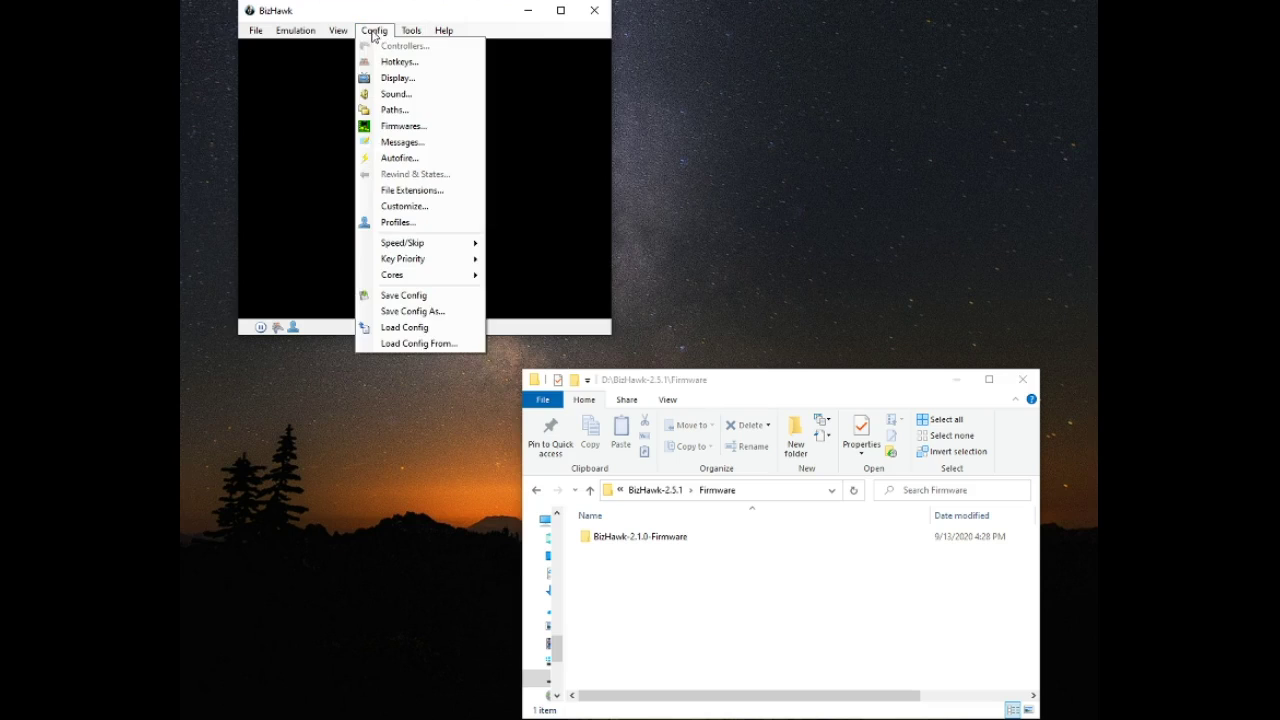
{"action": "left_click", "coordinate": [395, 127]}
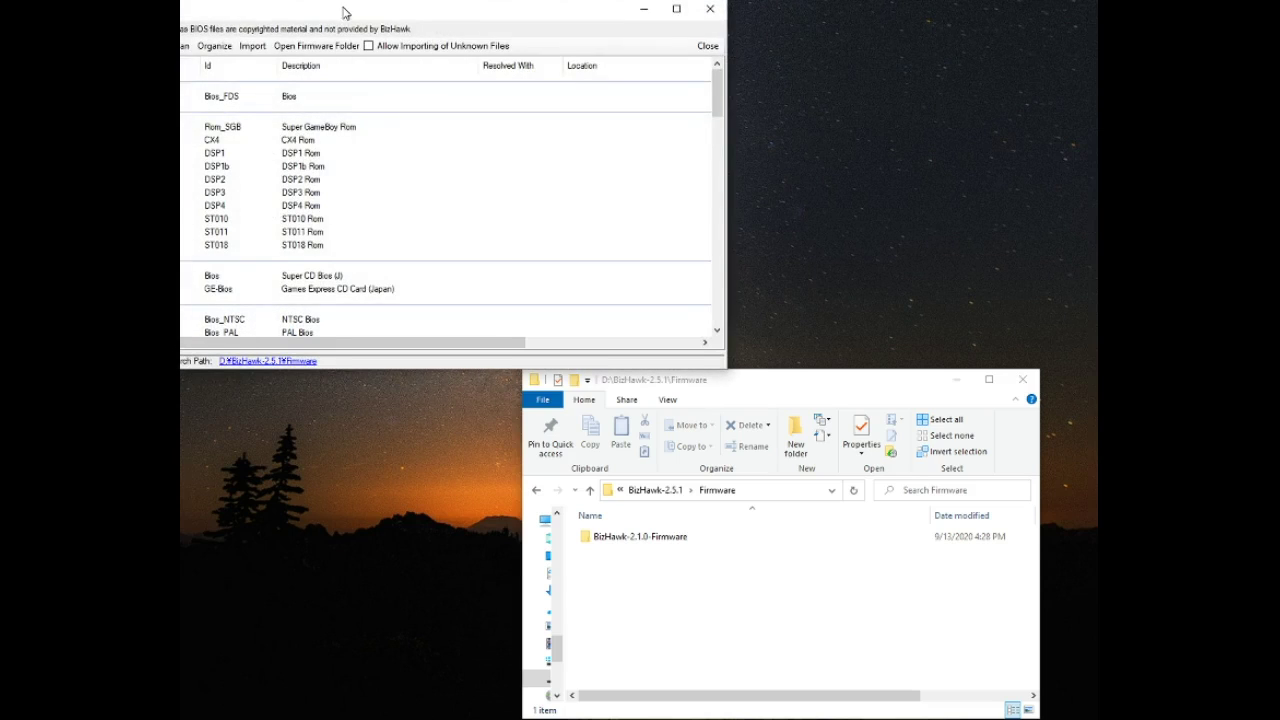
{"action": "left_click_drag", "start_coordinate": [907, 82], "coordinate": [917, 250]}
{"action": "left_click", "coordinate": [368, 180]}
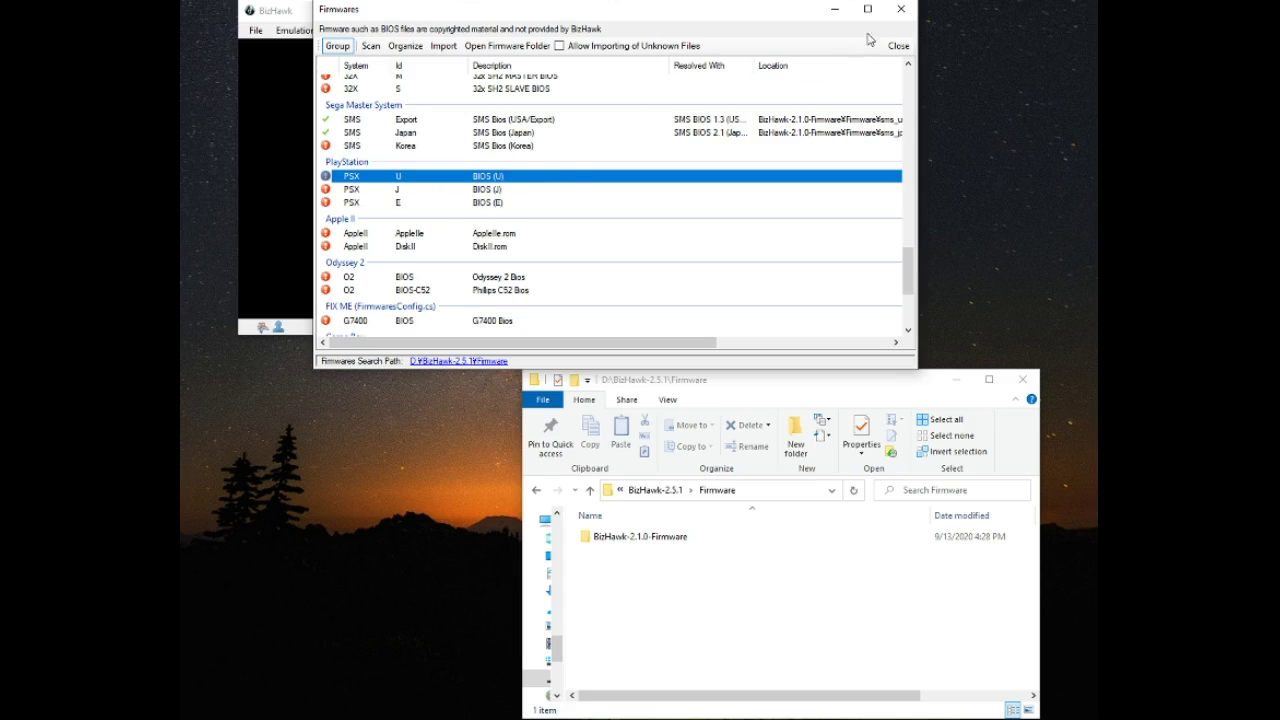
Close the Firmwares list and select all 114 BIOS files in bkfirmware.
{"action": "left_click", "coordinate": [901, 10]}
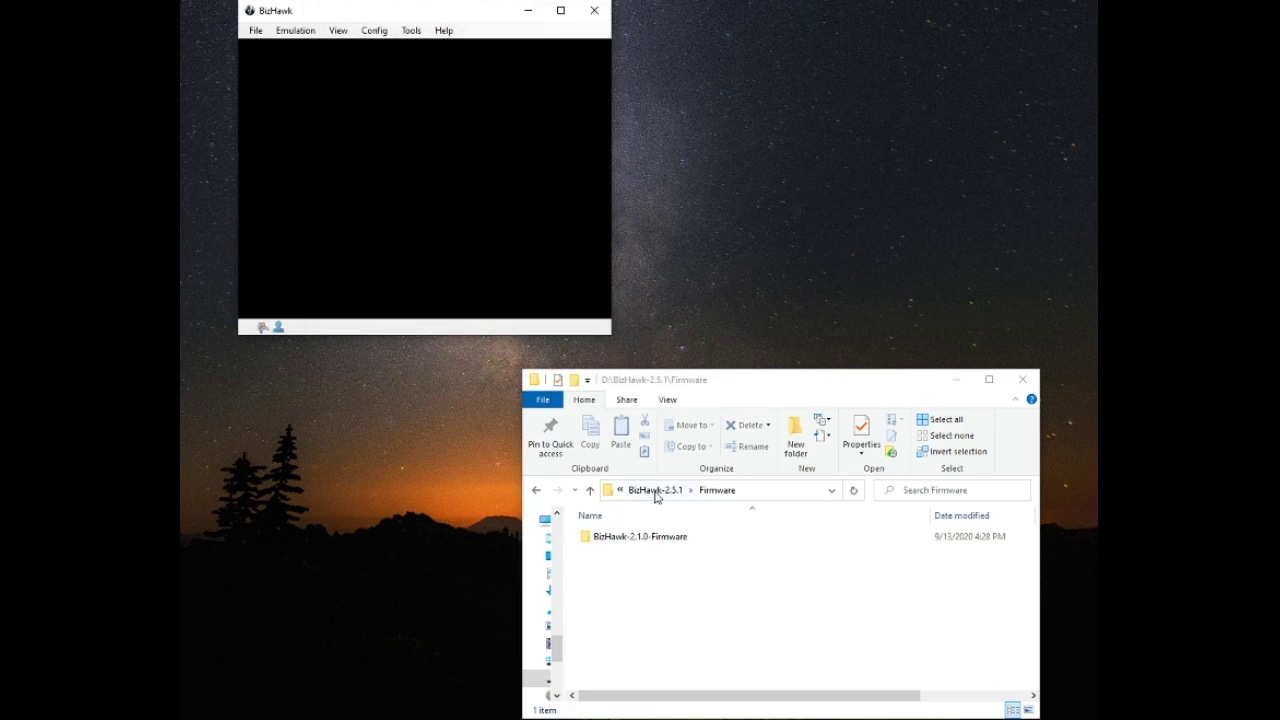
{"action": "left_click", "coordinate": [656, 493]}
{"action": "double_click", "coordinate": [608, 536]}
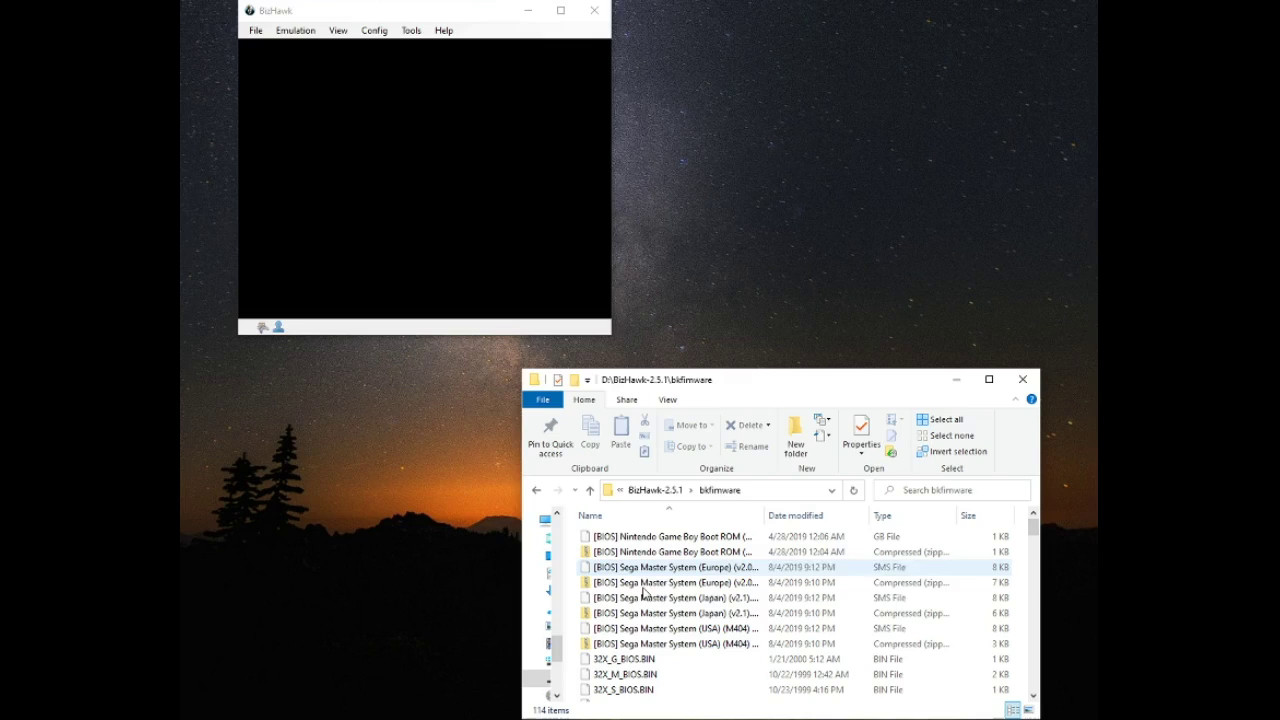
{"action": "key", "text": "ctrl+a"}
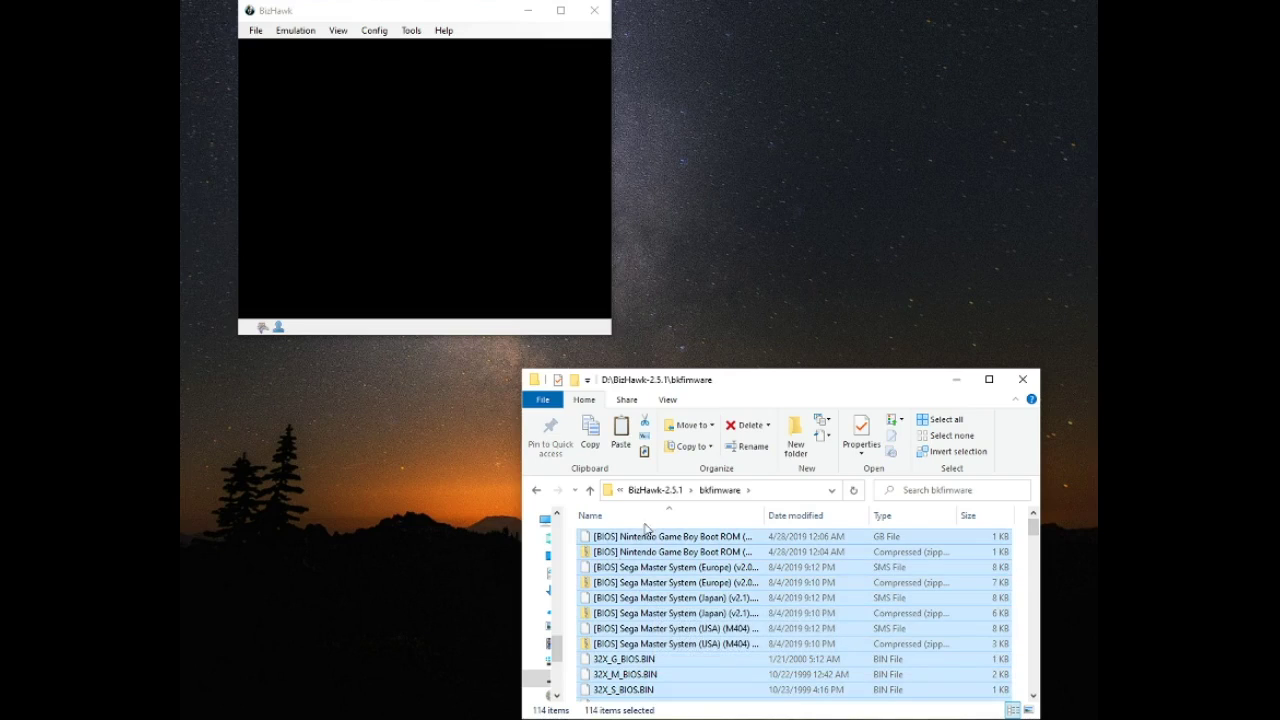
Paste the BIOS files into Firmware and drop Syndicate Wars (USA) onto BizHawk to boot it.
{"action": "left_click", "coordinate": [656, 490]}
{"action": "double_click", "coordinate": [614, 567]}
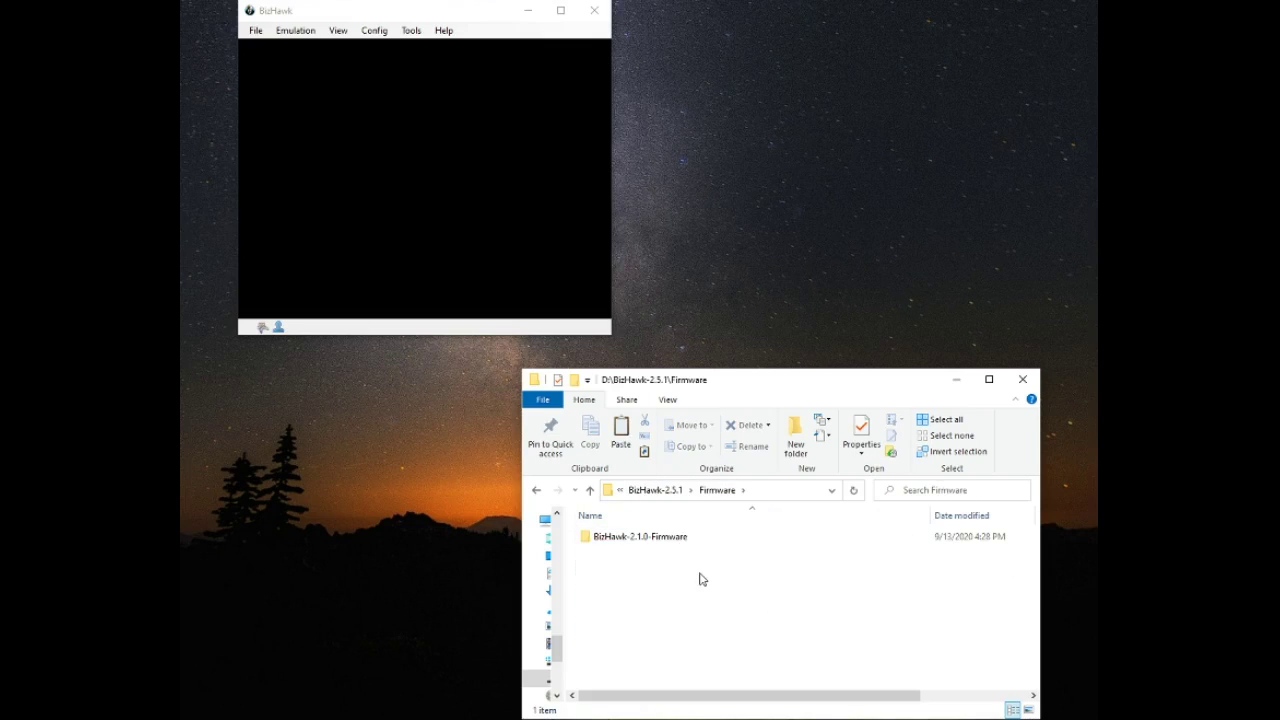
{"action": "right_click", "coordinate": [700, 579]}
{"action": "left_click", "coordinate": [614, 427]}
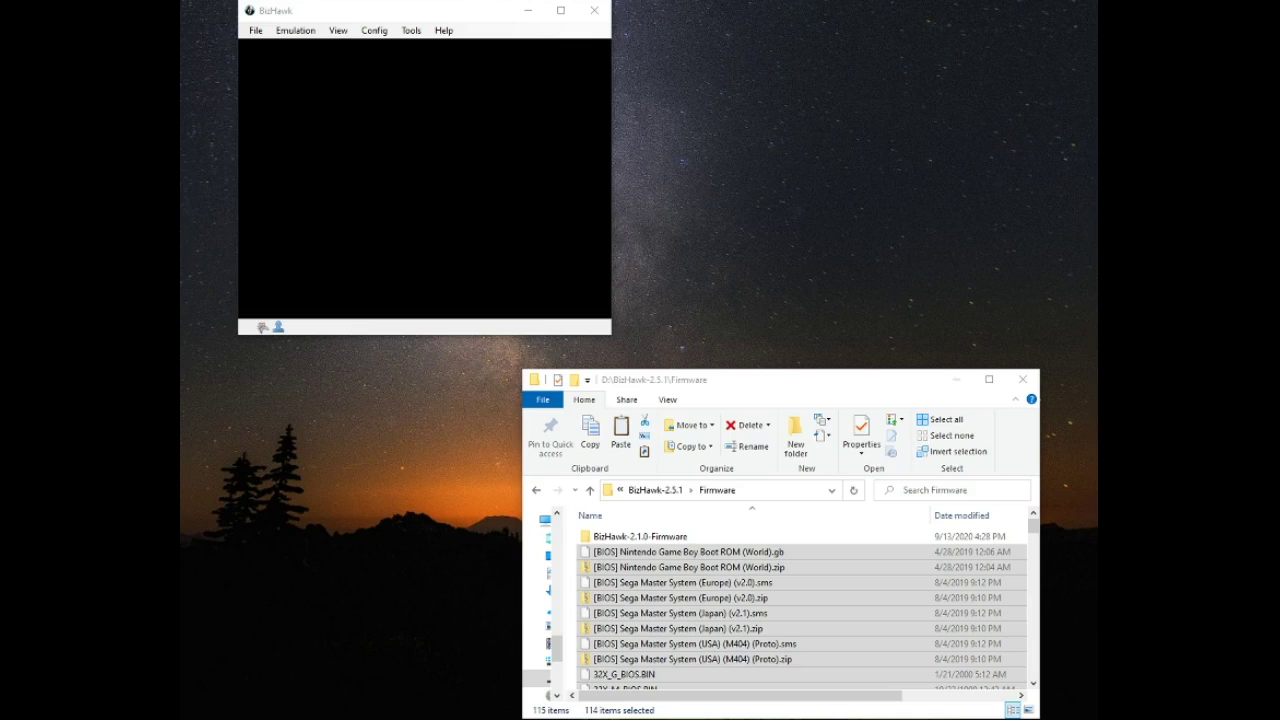
{"action": "left_click_drag", "start_coordinate": [222, 214], "coordinate": [444, 120]}
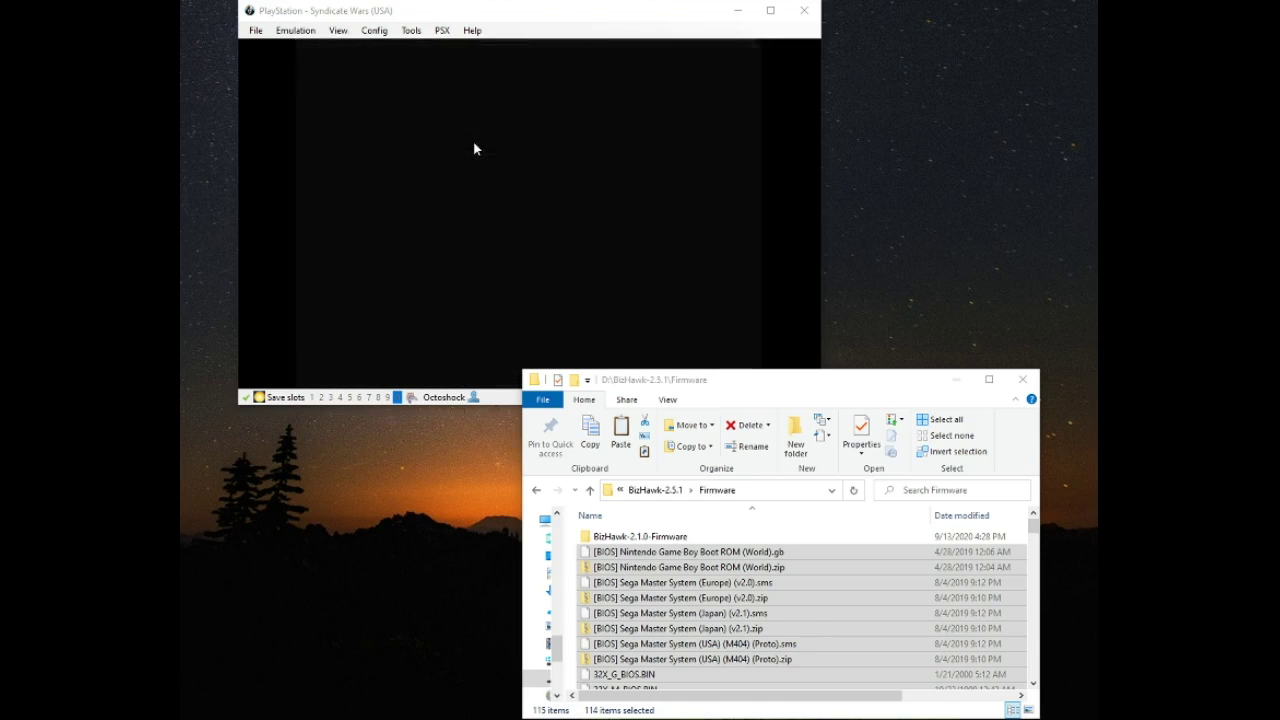
Reopen the Firmwares list and review the resolved NES, SNES CX4 and Atari 7800 entries.
{"action": "left_click", "coordinate": [389, 31]}
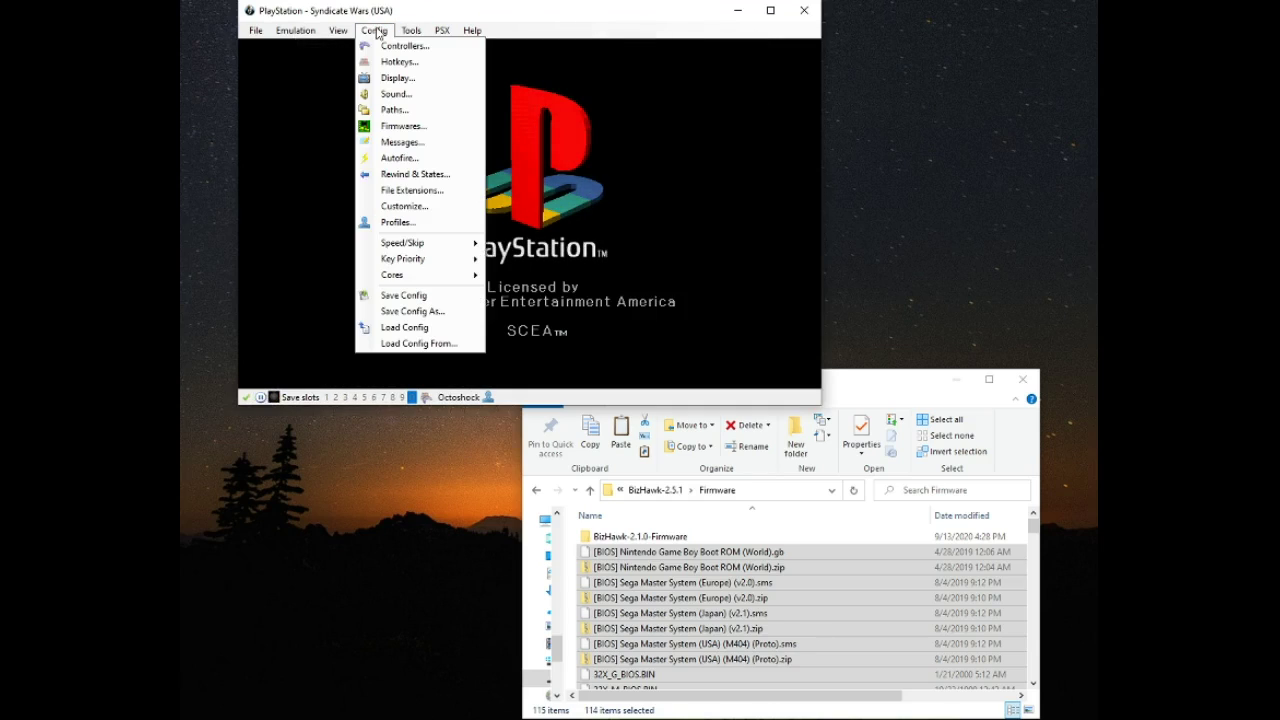
{"action": "left_click", "coordinate": [400, 129]}
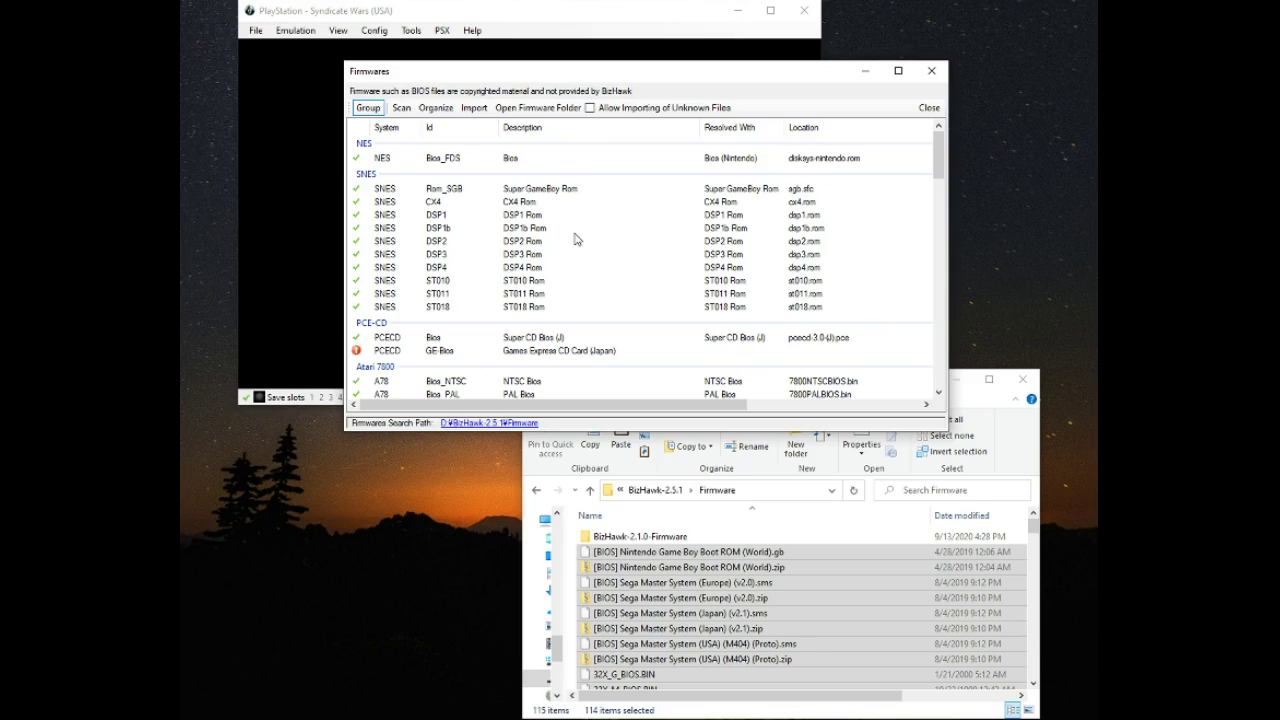
{"action": "mouse_move", "coordinate": [361, 193]}
{"action": "left_click", "coordinate": [430, 203]}
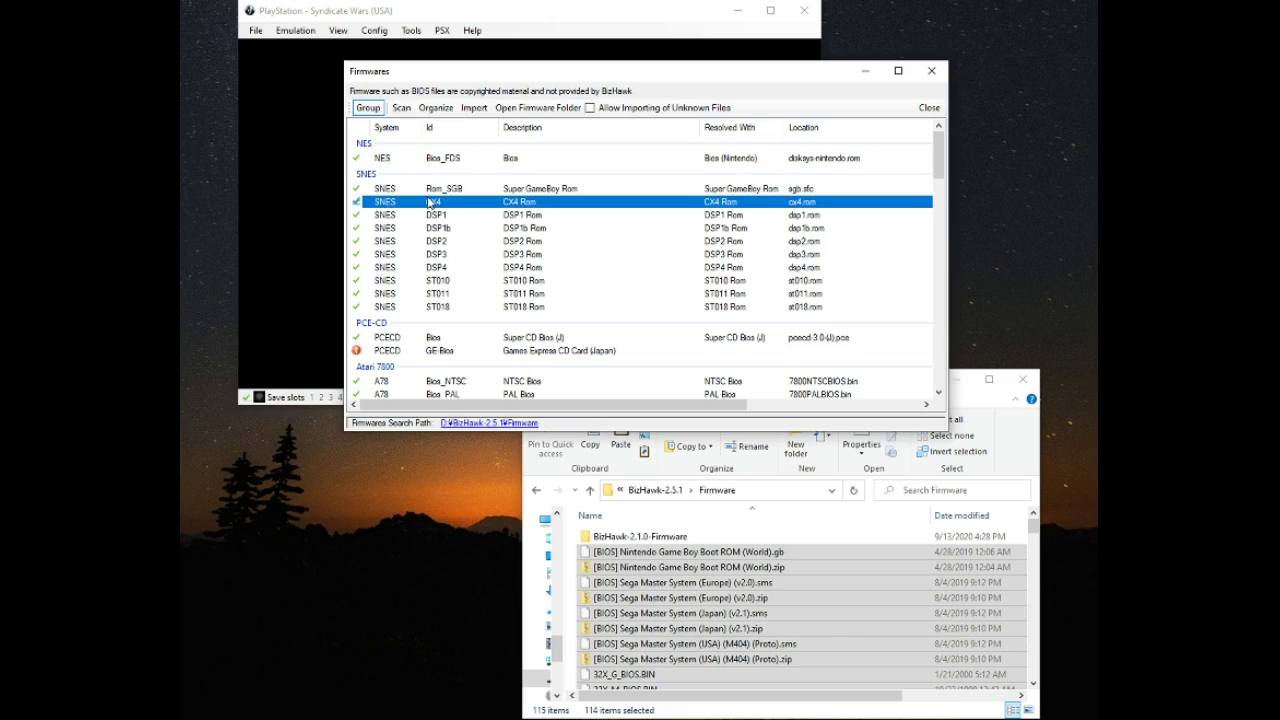
{"action": "left_click_drag", "start_coordinate": [430, 203], "coordinate": [427, 252]}
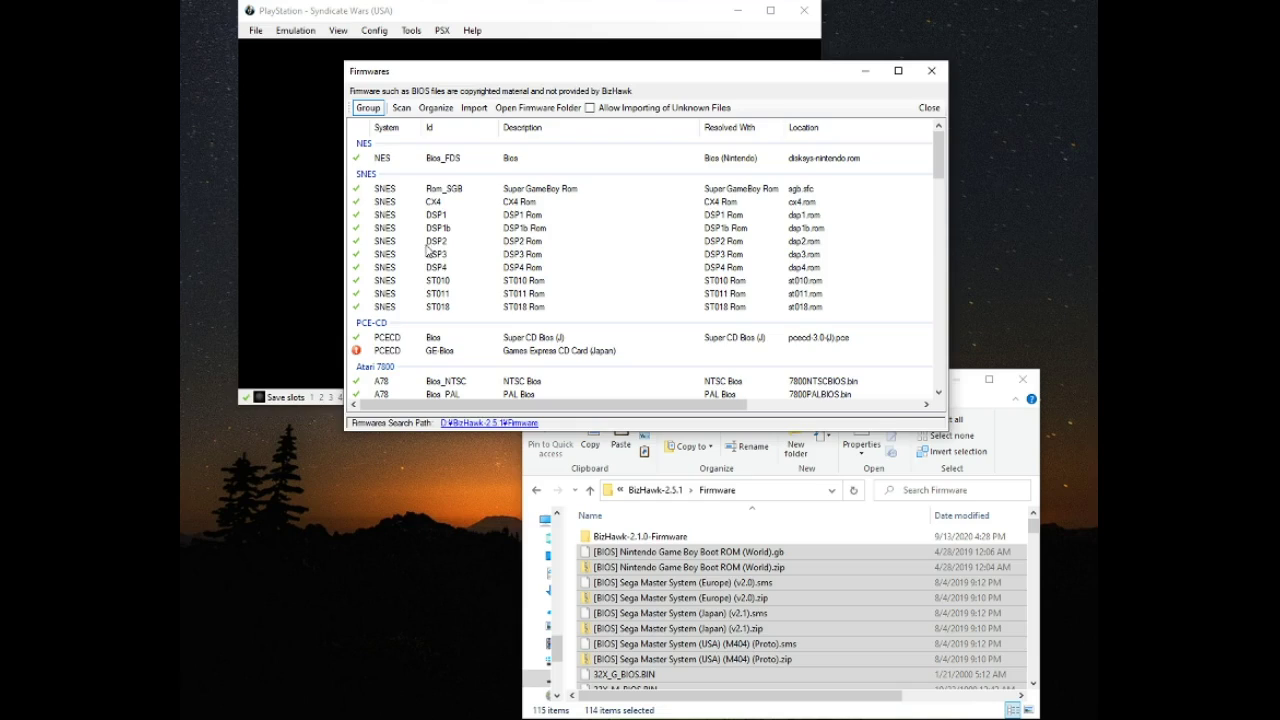